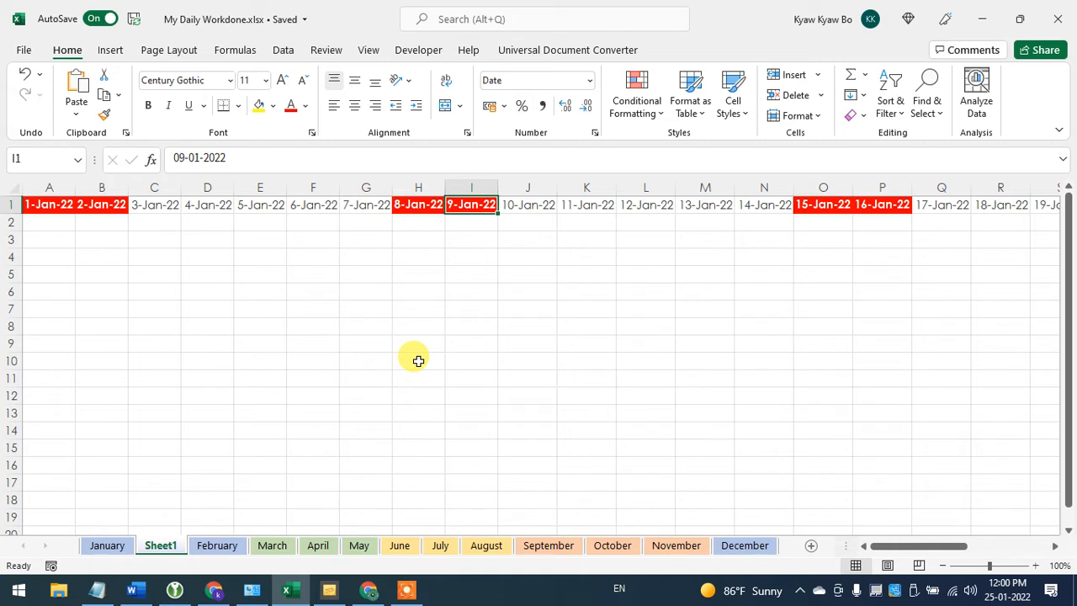
click(204, 270)
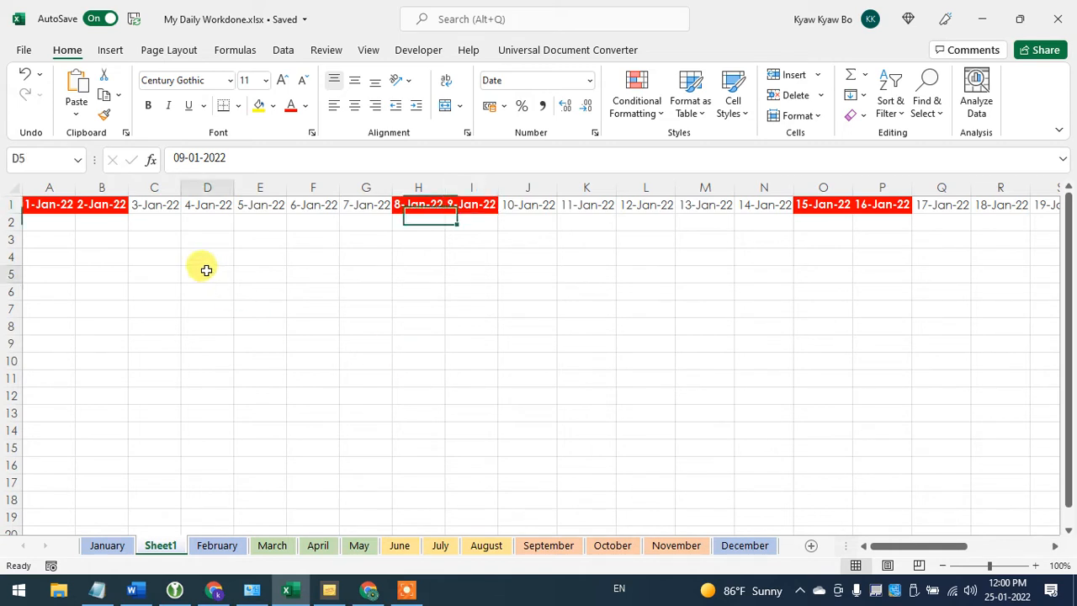
click(261, 238)
click(366, 206)
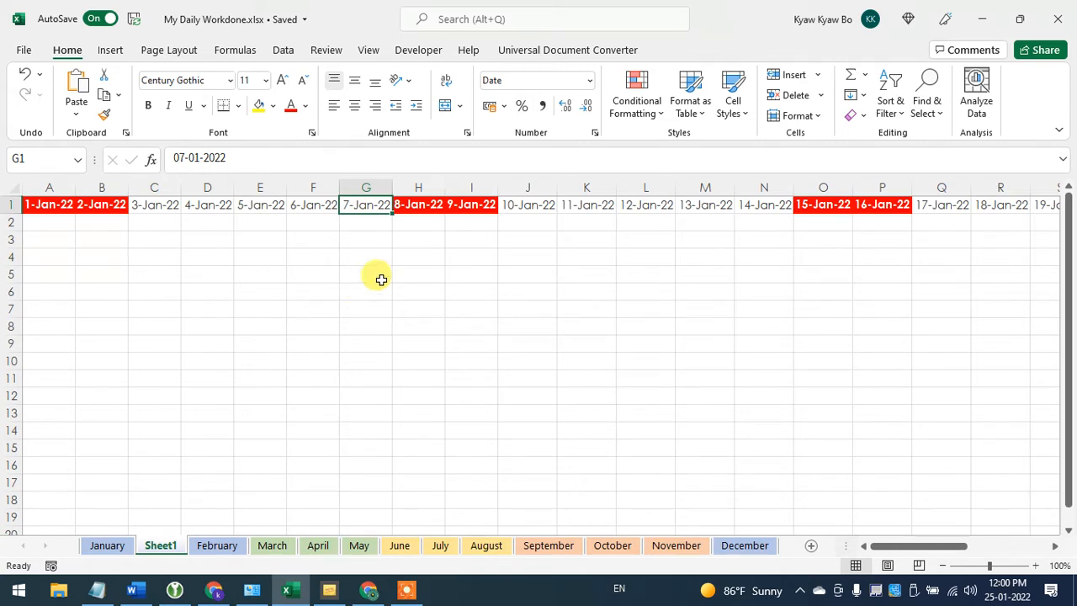
click(425, 281)
click(98, 255)
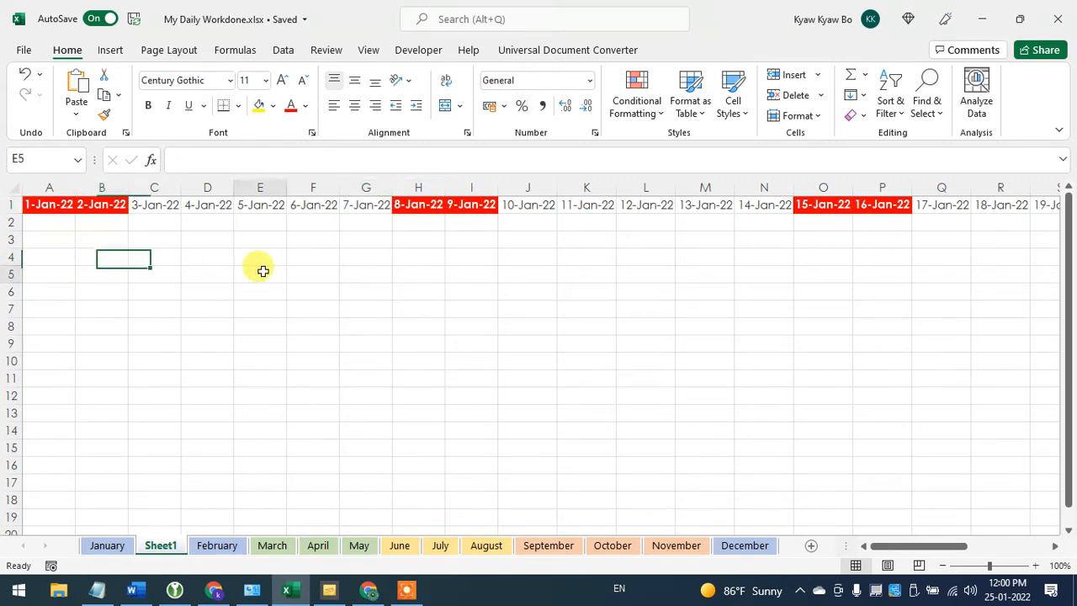
- Enter the function names OR in cell E5 and WEEKDAY in cell E6
click(262, 271)
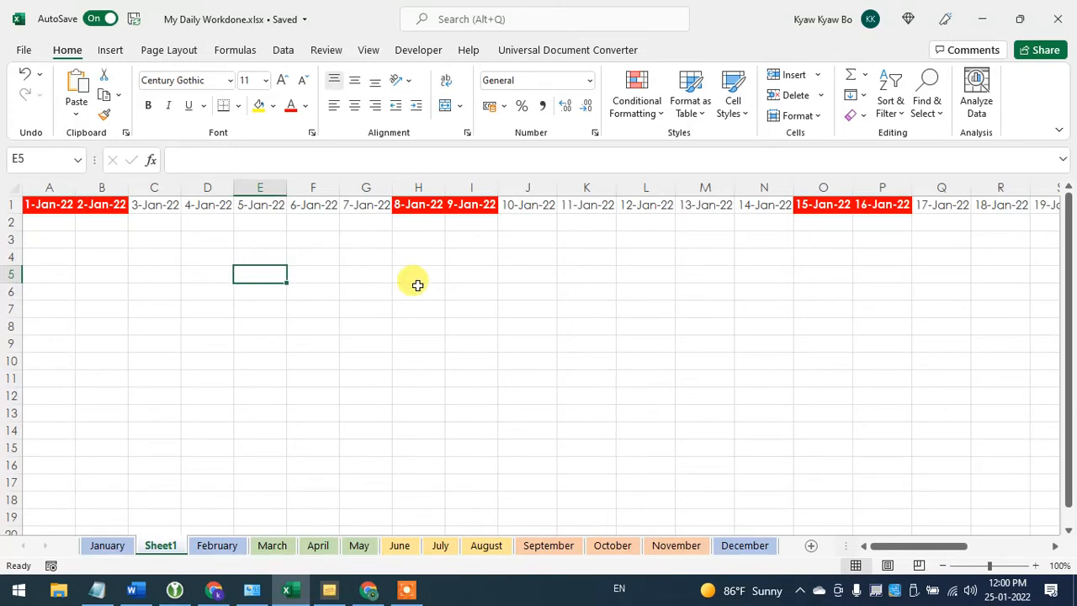
text(OR)
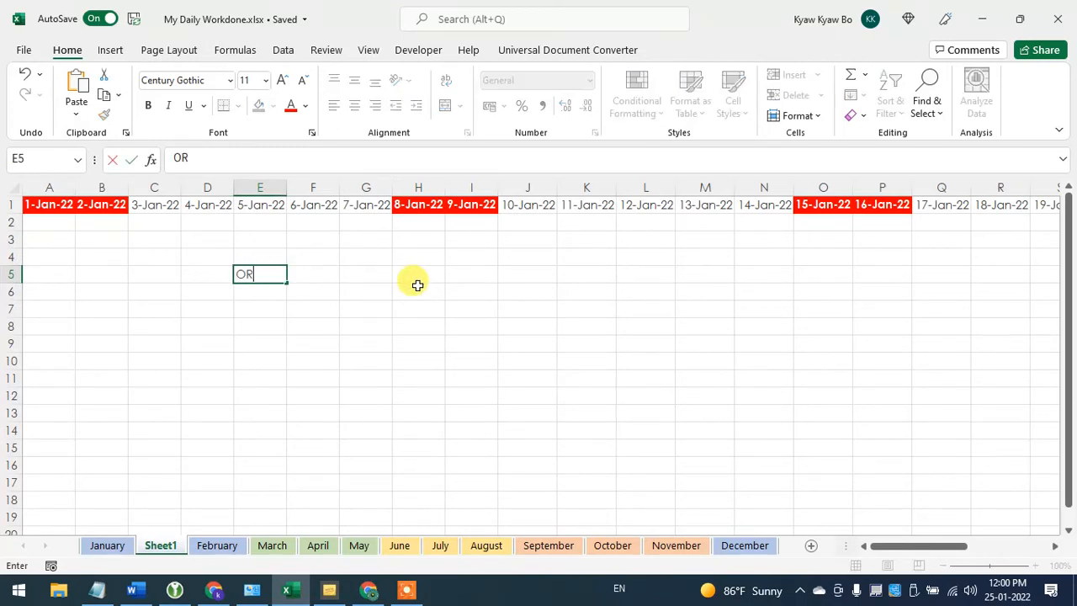
key(Return)
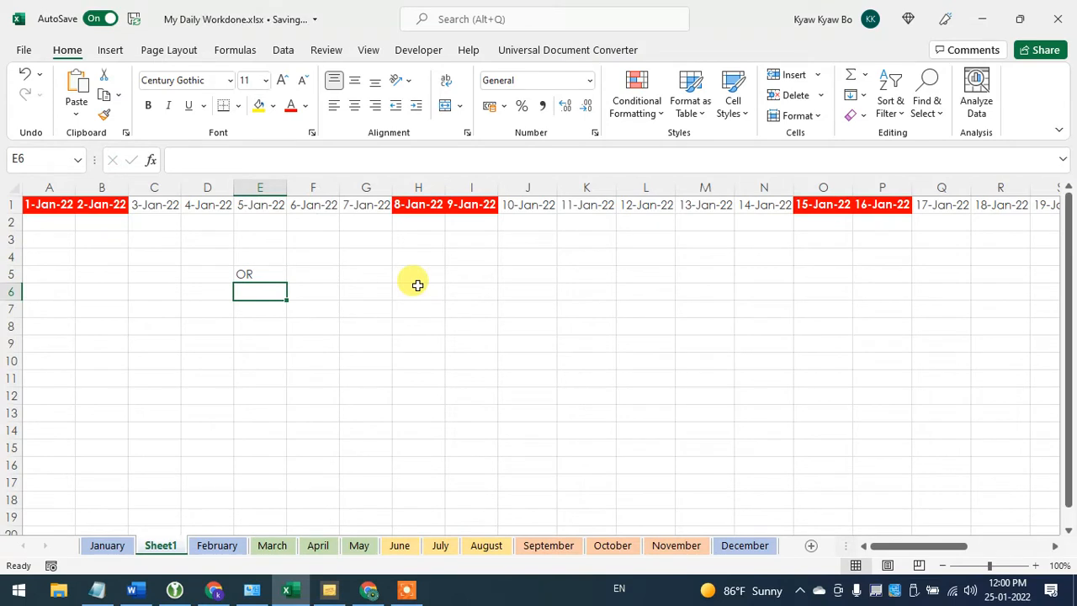
text(WEEKDAY)
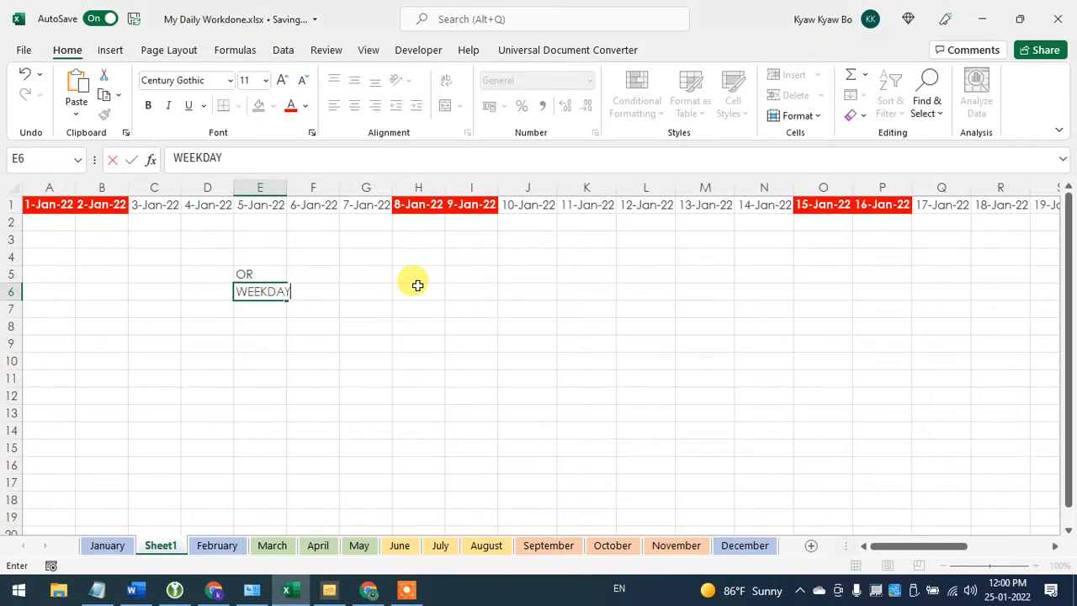
key(Return)
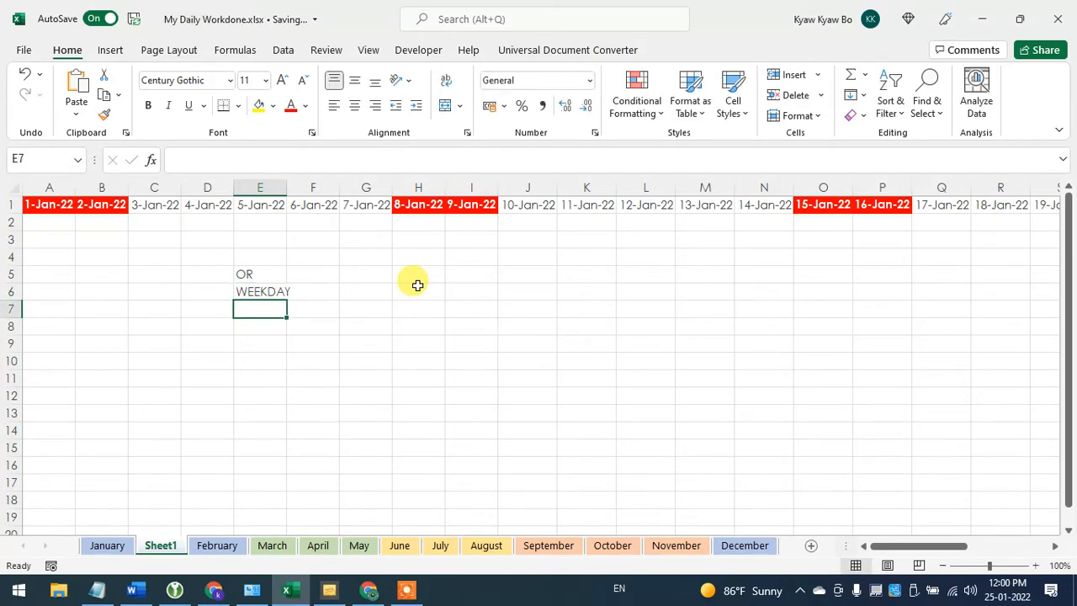
key(Up)
key(Up)
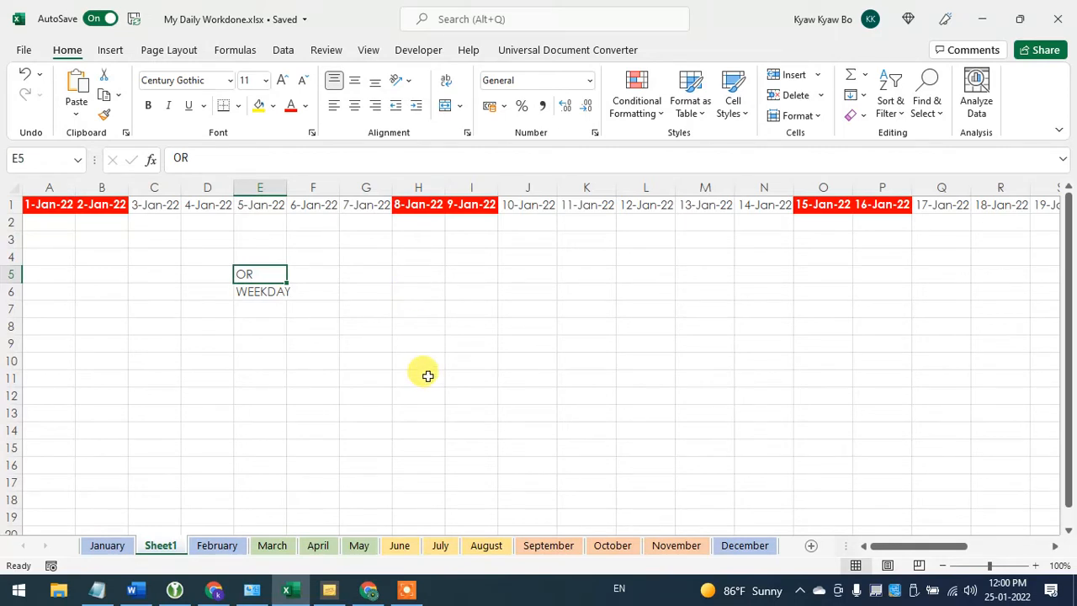
- Enter the number 1 in cell H5
click(415, 274)
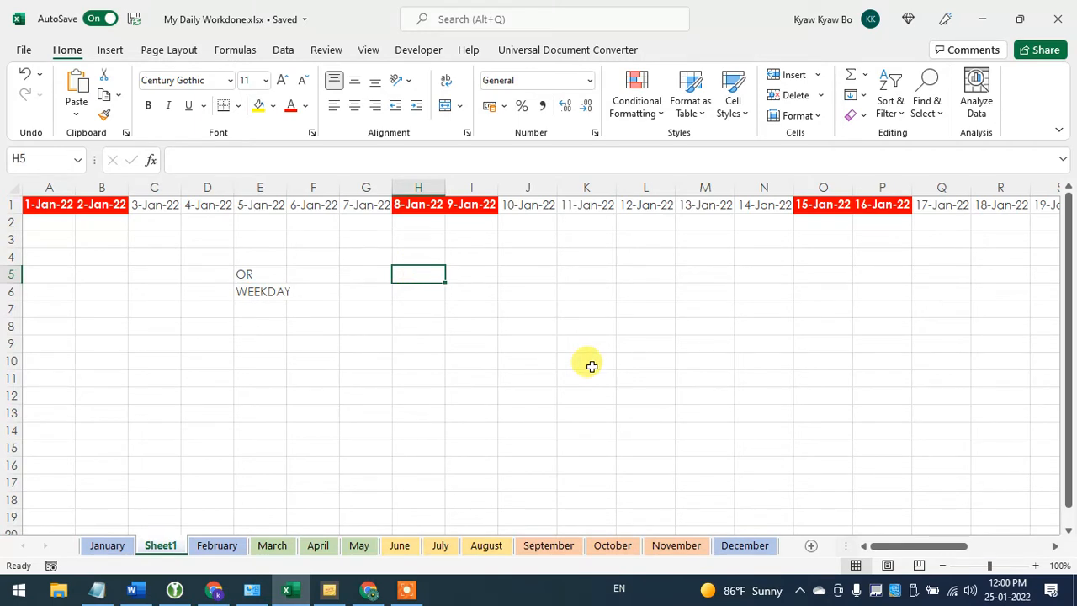
text(1)
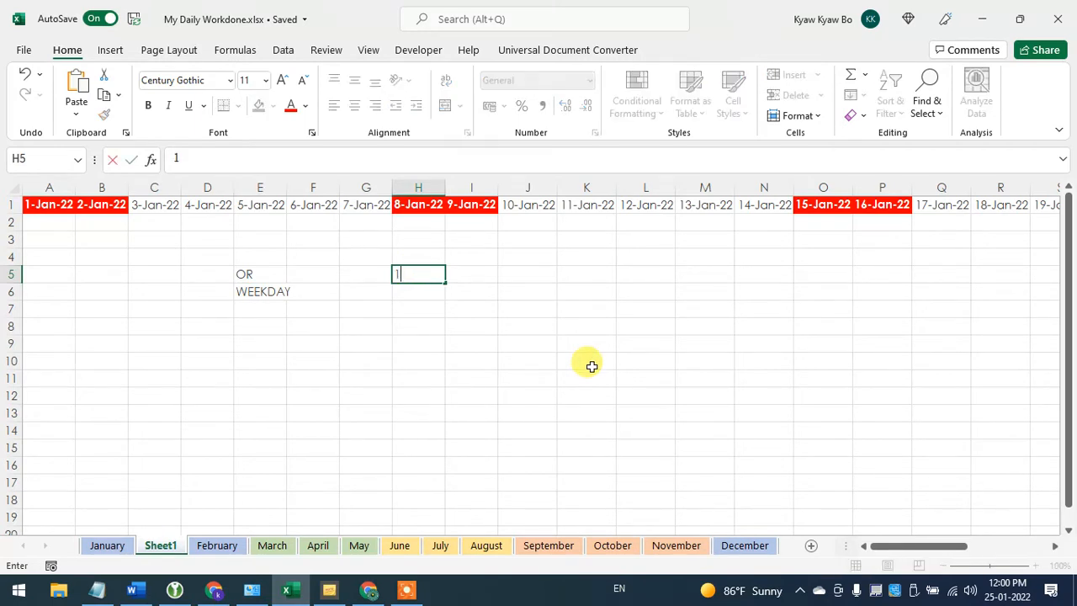
key(Tab)
click(423, 271)
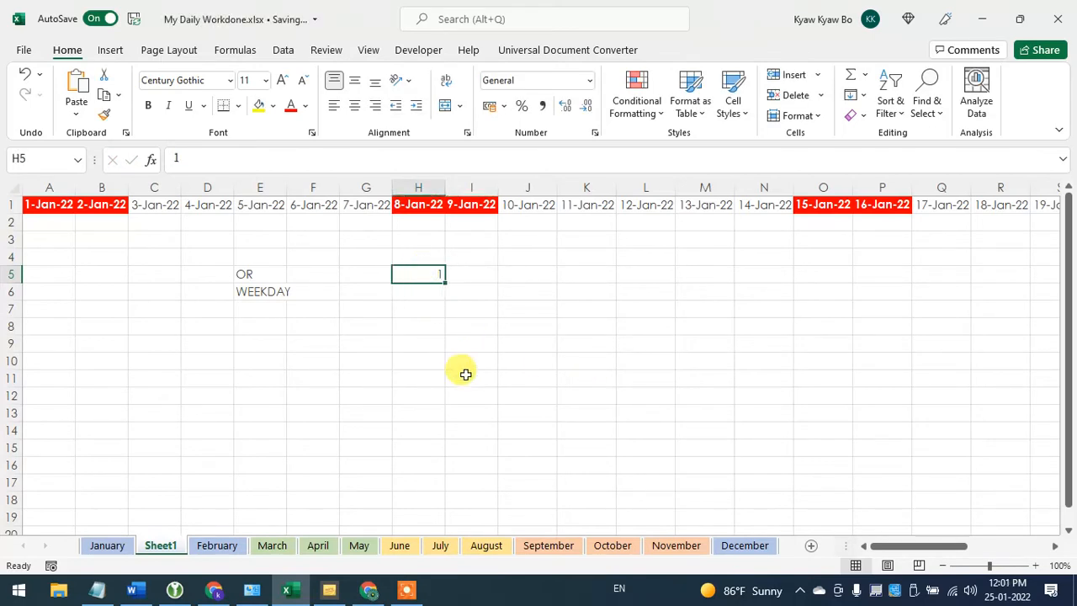
- Enter the text Yes in cell I5
click(477, 269)
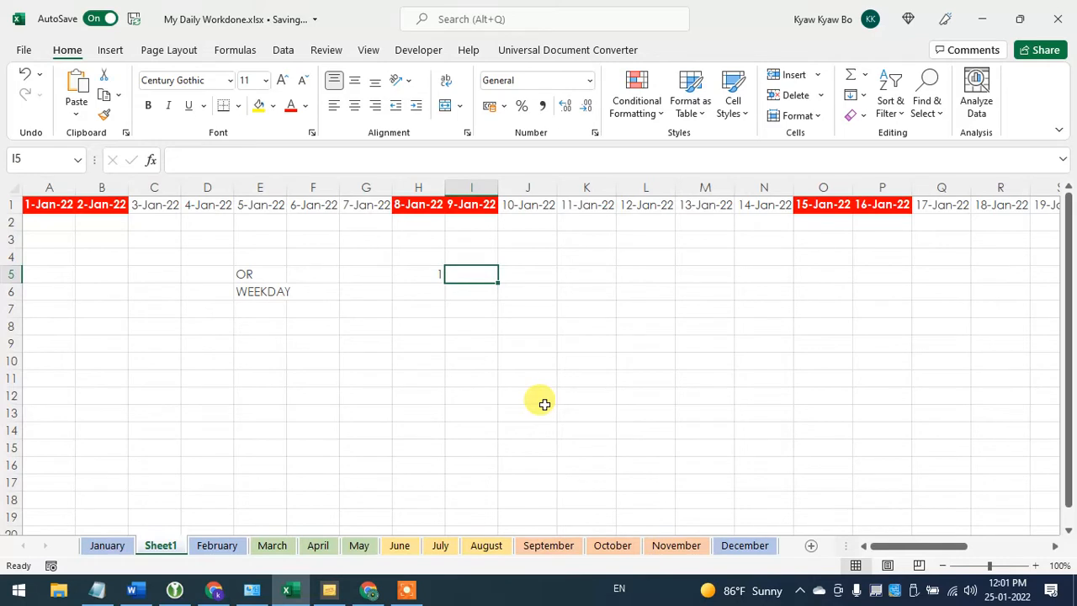
text(Yes)
key(Return)
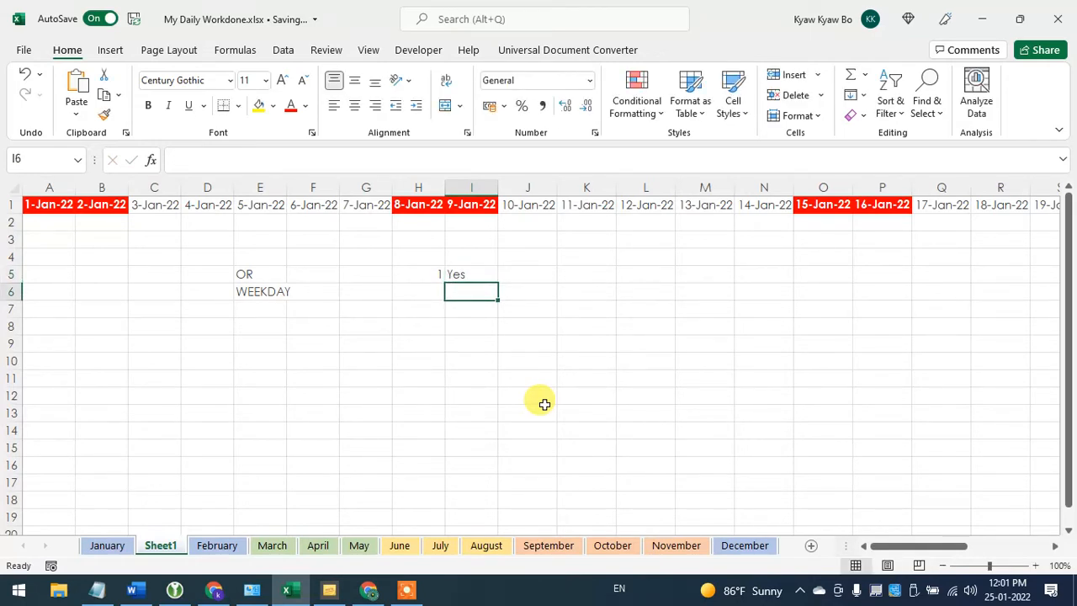
key(Up)
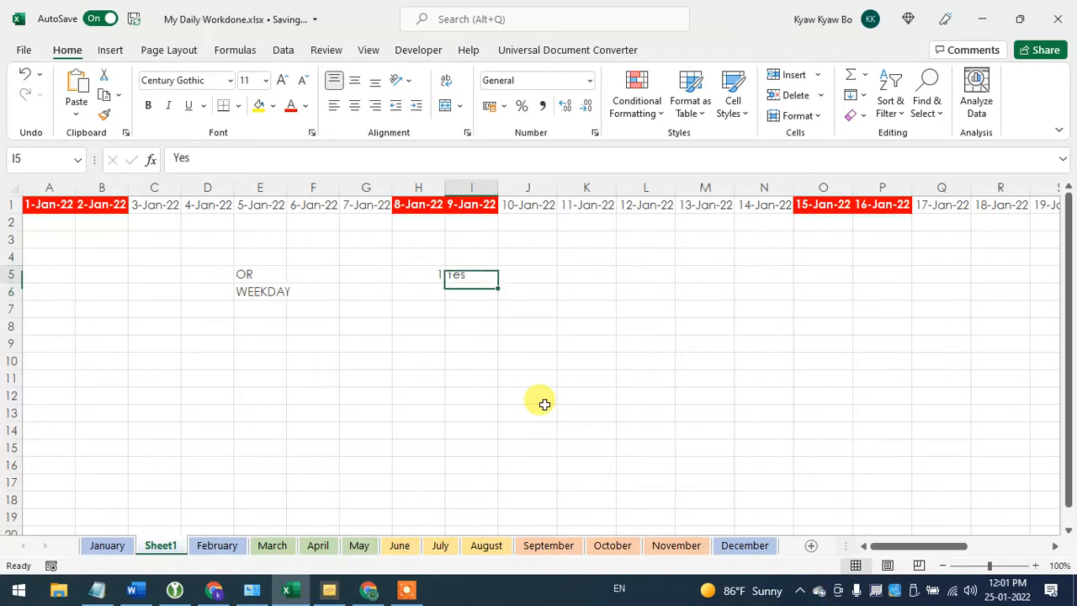
text(=IF()
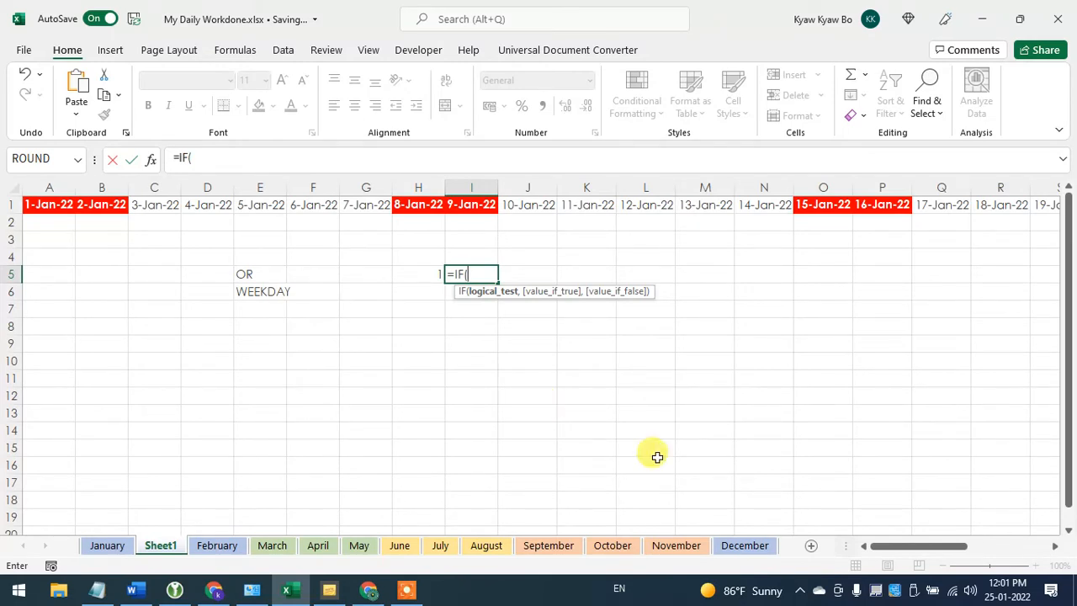
click(528, 327)
key(BackSpace)
key(BackSpace)
key(BackSpace)
key(BackSpace)
key(BackSpace)
key(BackSpace)
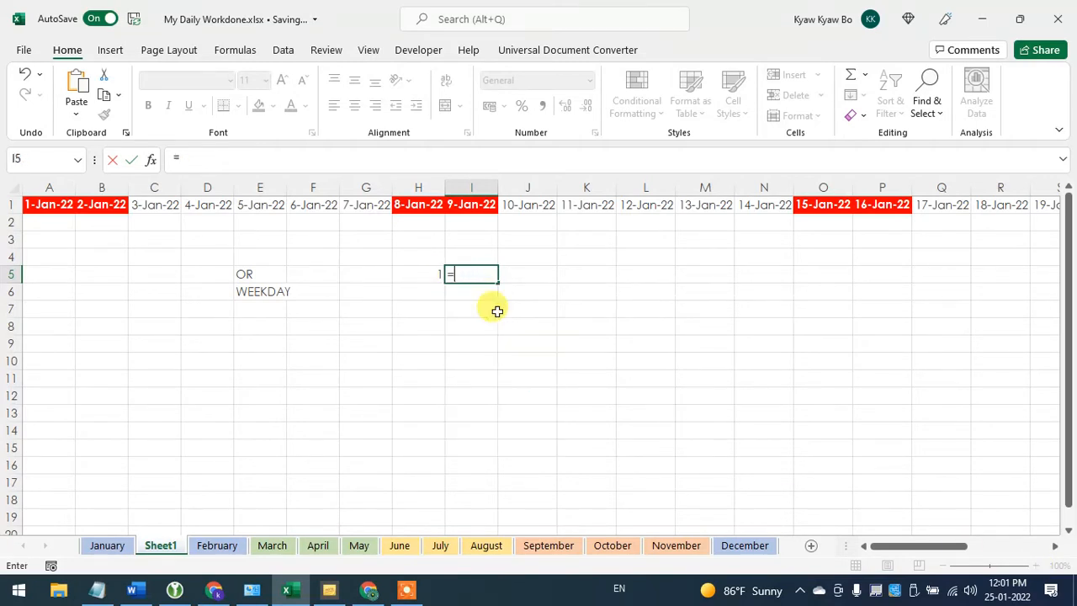
key(Escape)
click(495, 310)
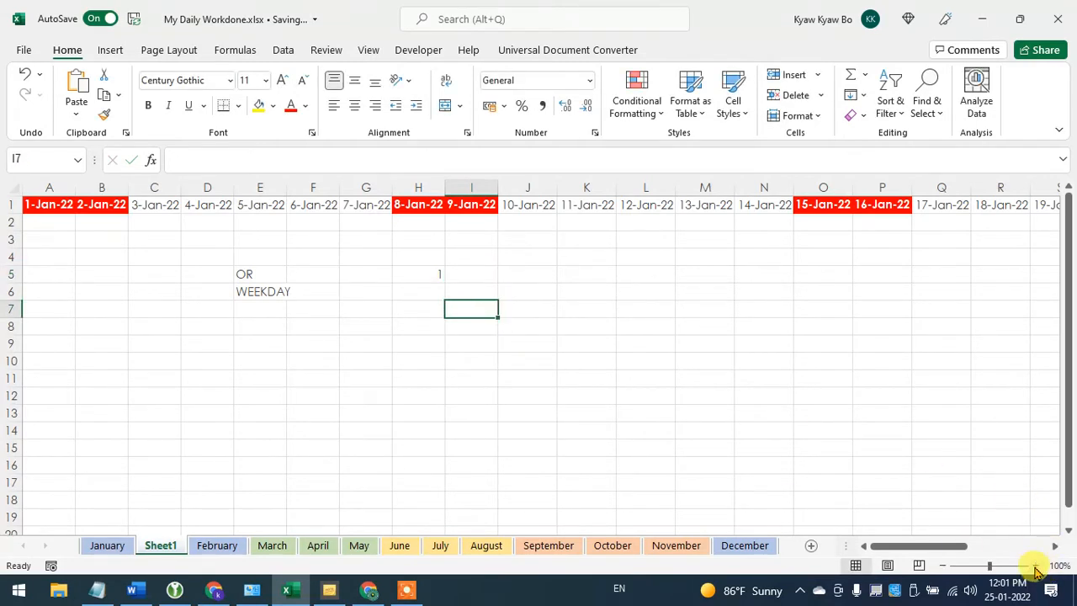
- Start an IF formula in cell I5 with H5=1 as its logical test
click(1036, 567)
click(1036, 566)
click(1036, 566)
click(1036, 566)
click(1036, 566)
click(1036, 566)
click(1036, 566)
click(486, 345)
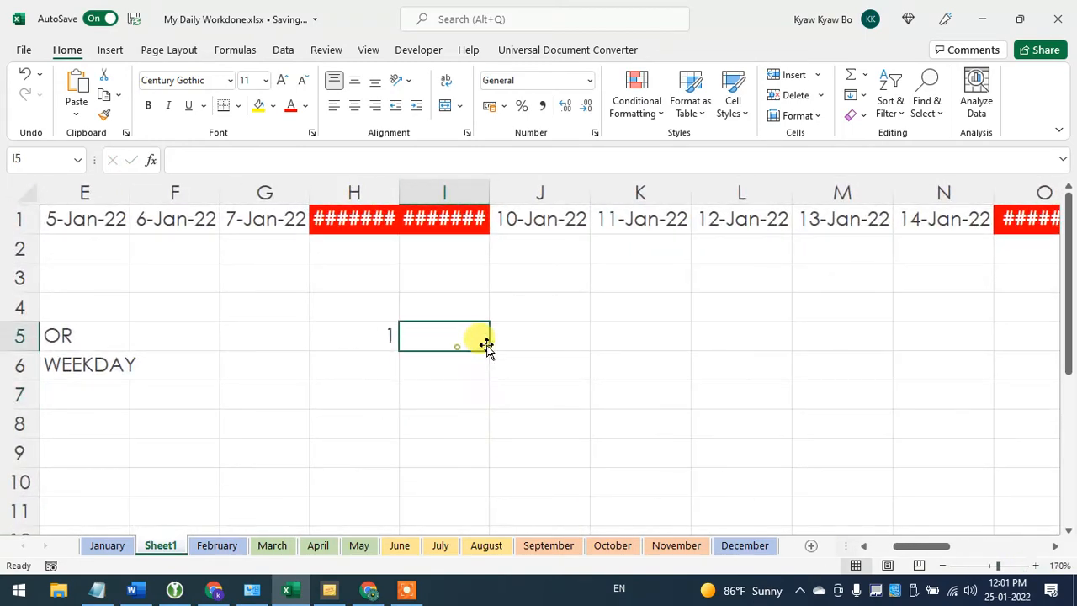
text(=io)
key(Tab)
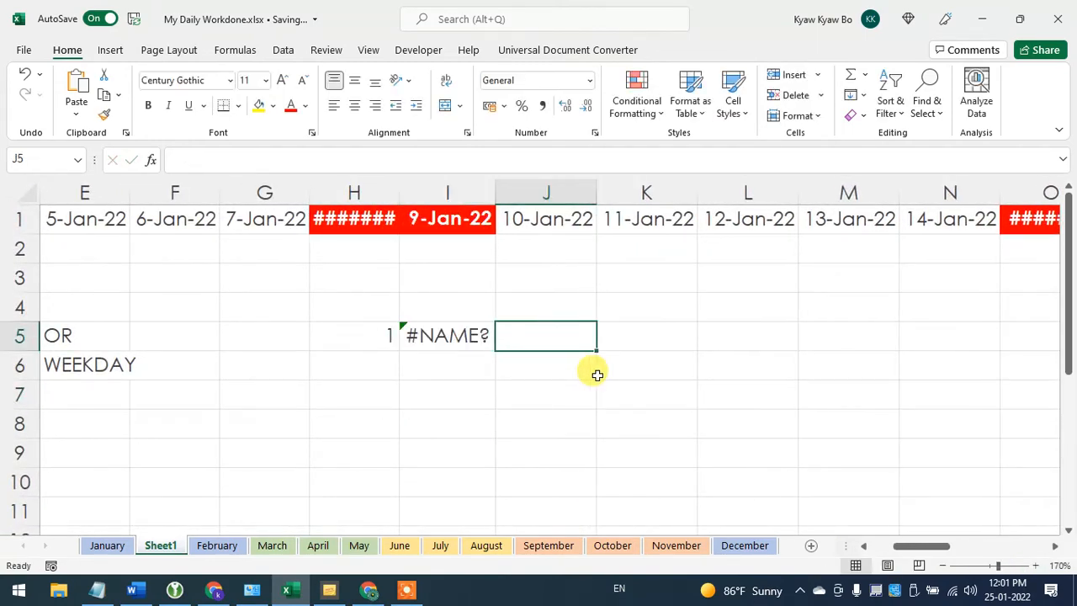
key(Left)
text(=IF()
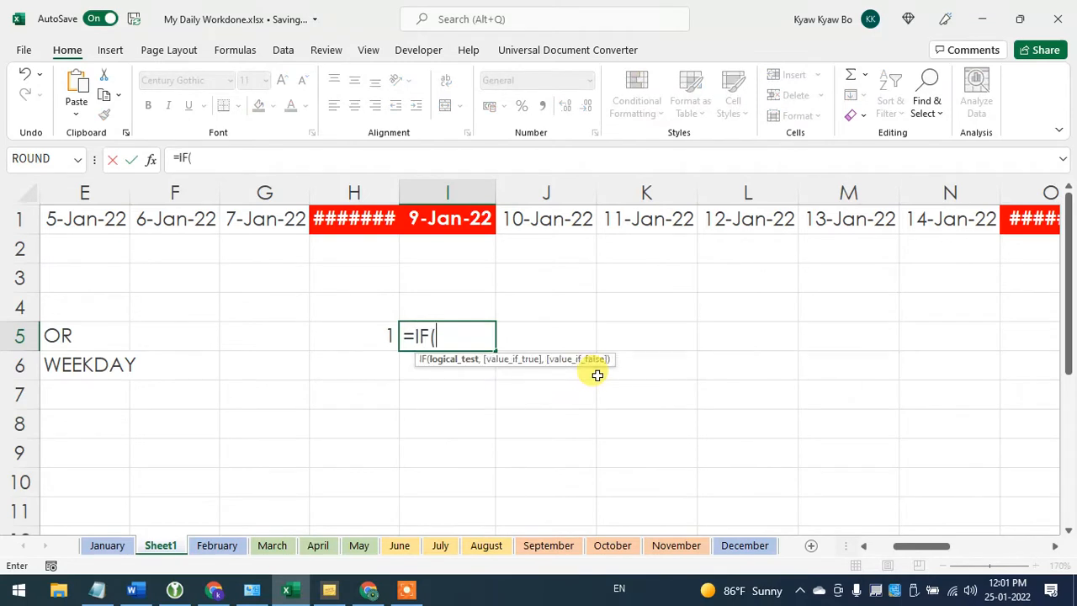
click(353, 335)
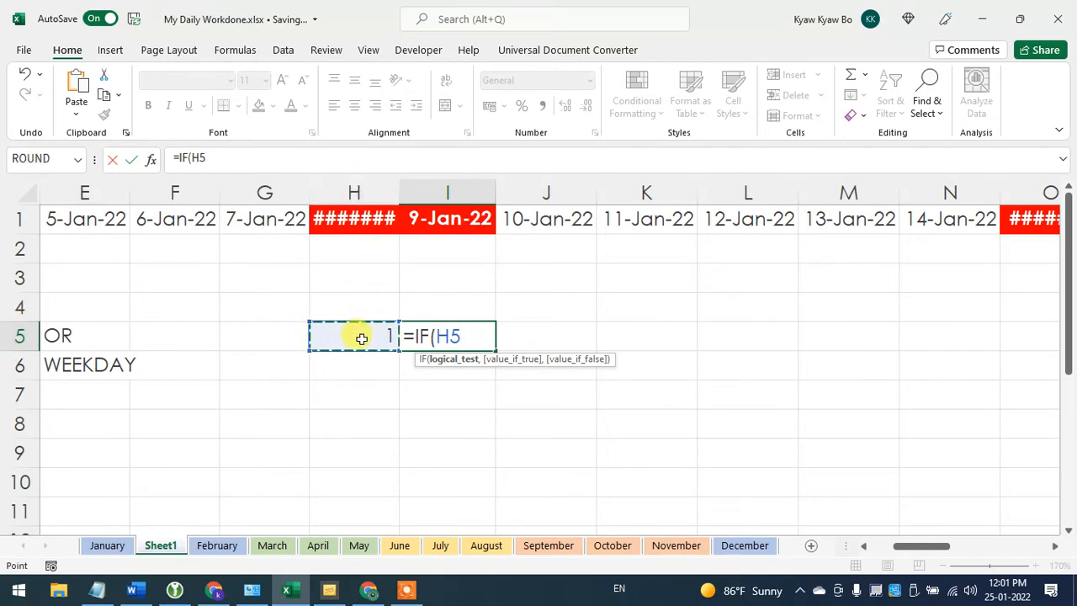
text(=)
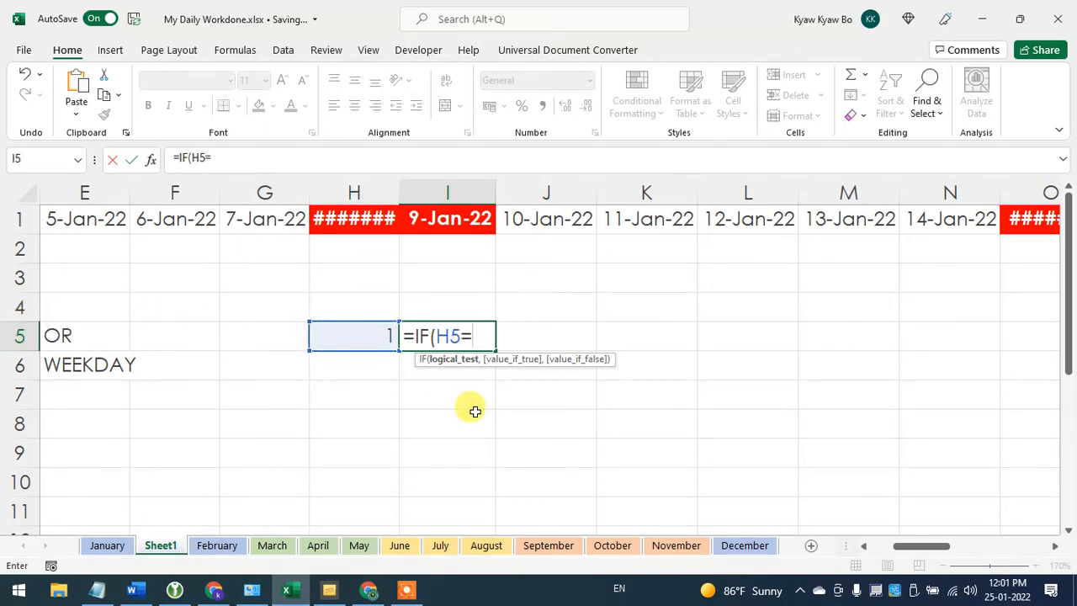
text(1,)
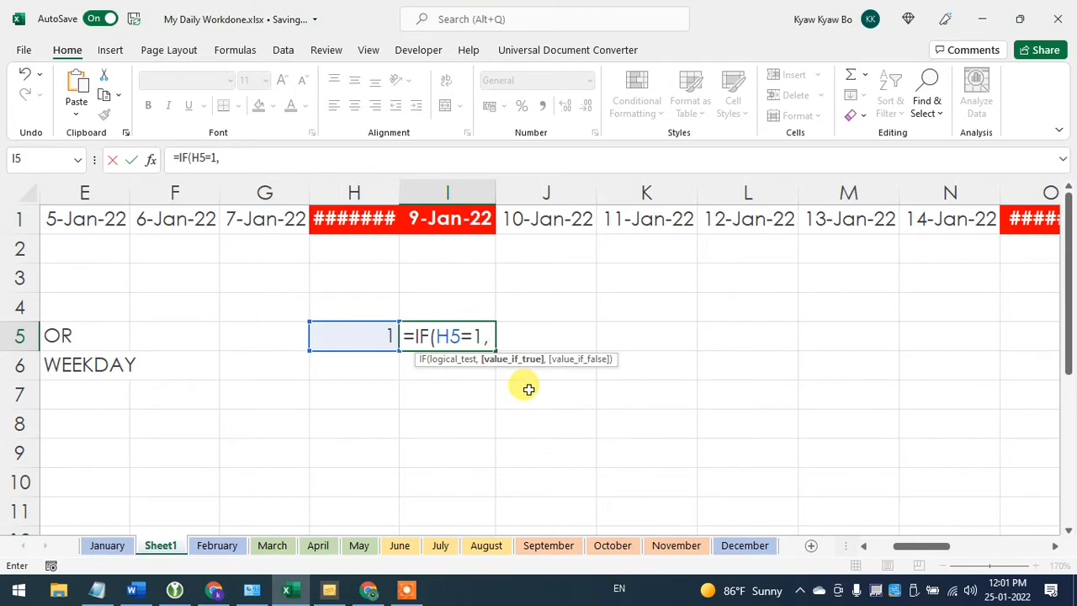
text("Yes",)
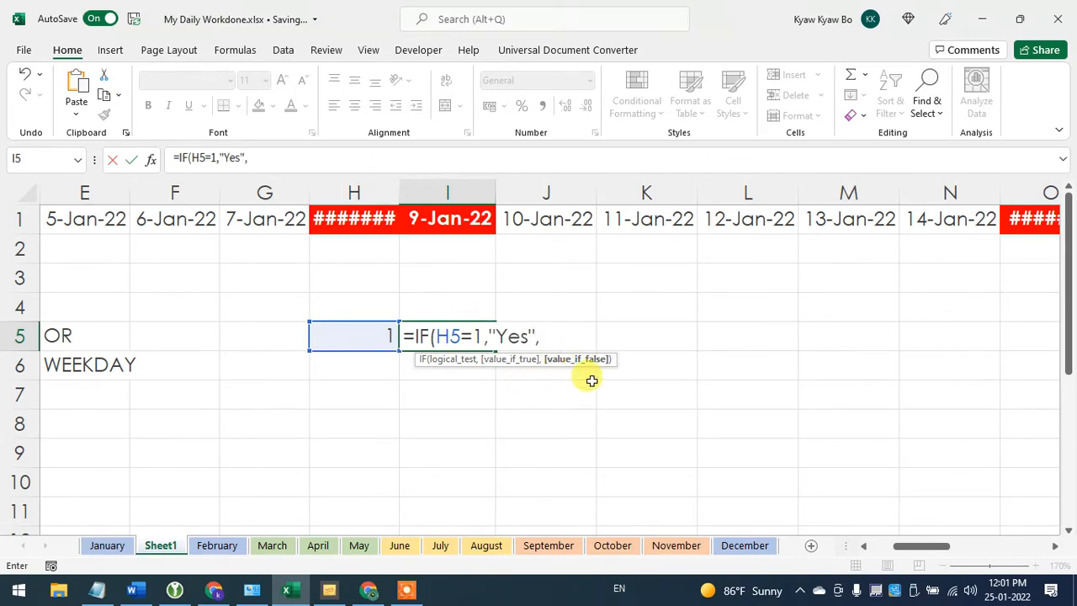
text("No"))
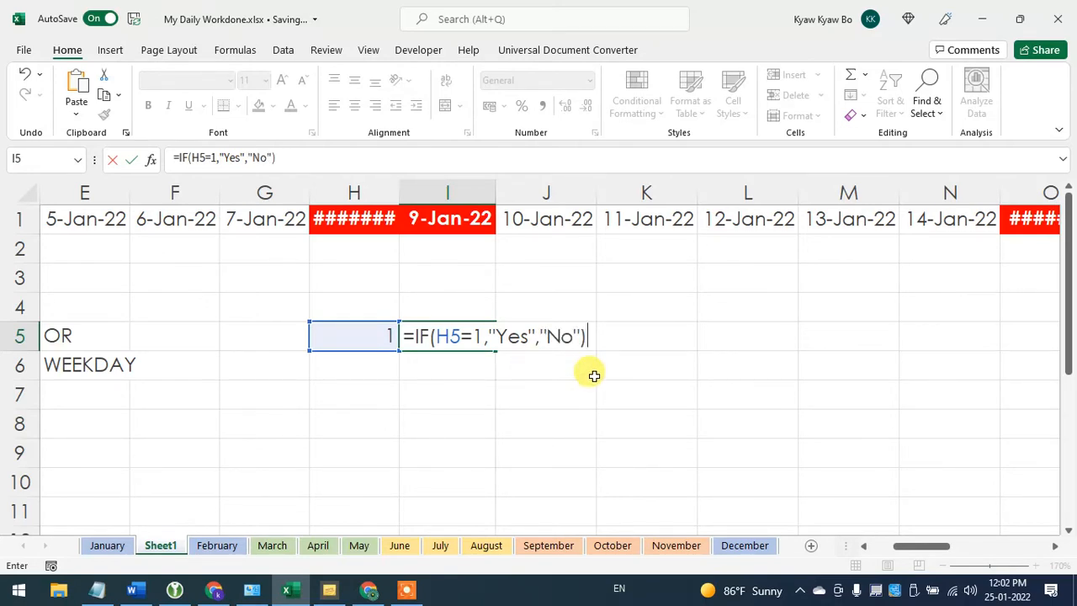
- Complete the IF formula in I5 with "Yes" as the true value and "No" as the false value
key(BackSpace)
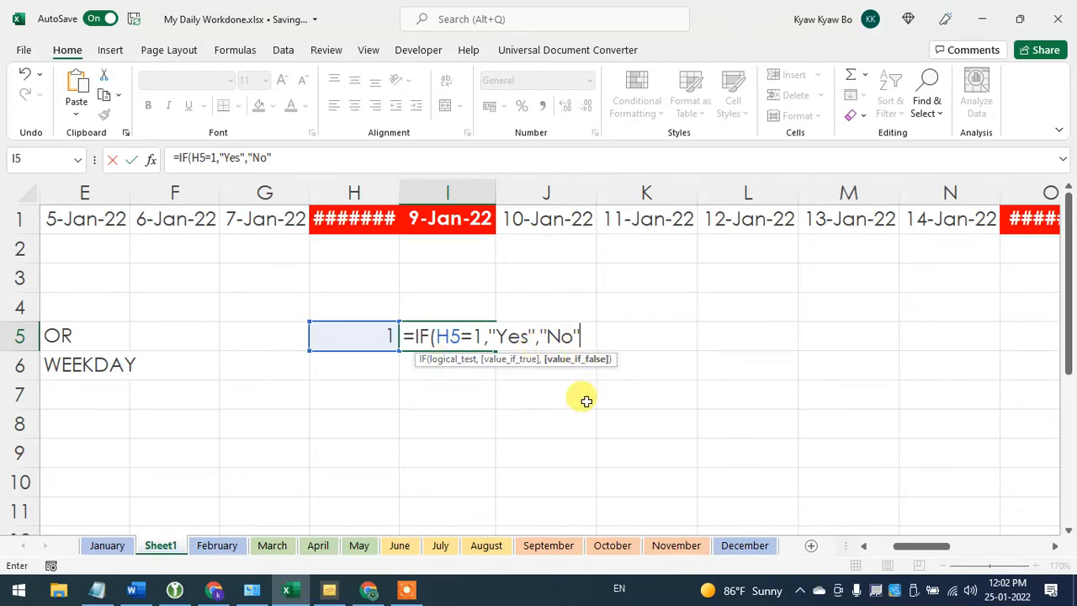
text())
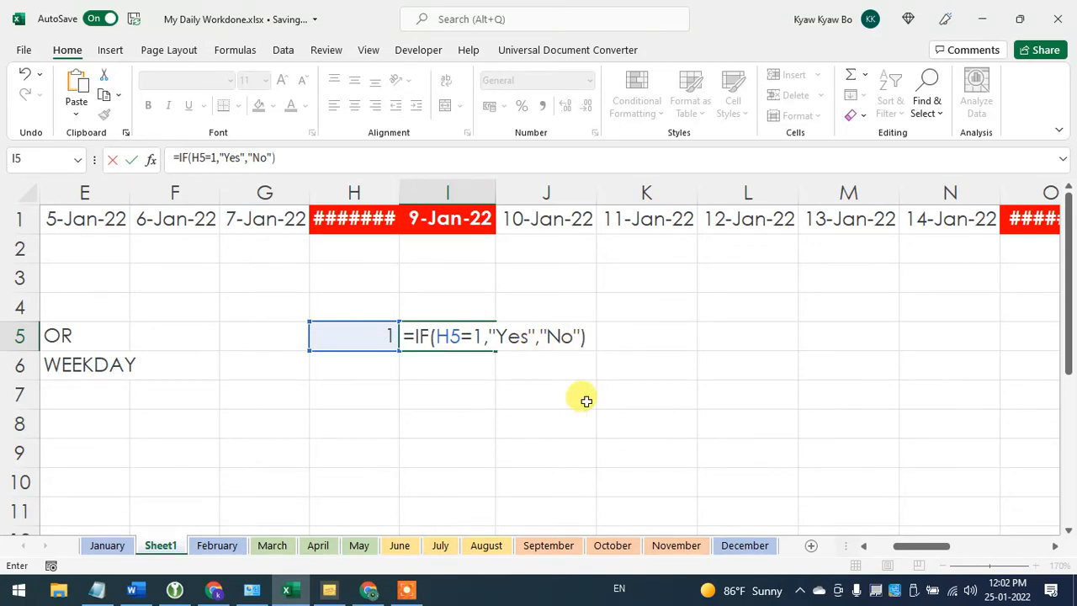
key(Return)
- Test the IF formula in I5 by setting cell H5 to 0, and inspect the formula before and after the change
click(457, 338)
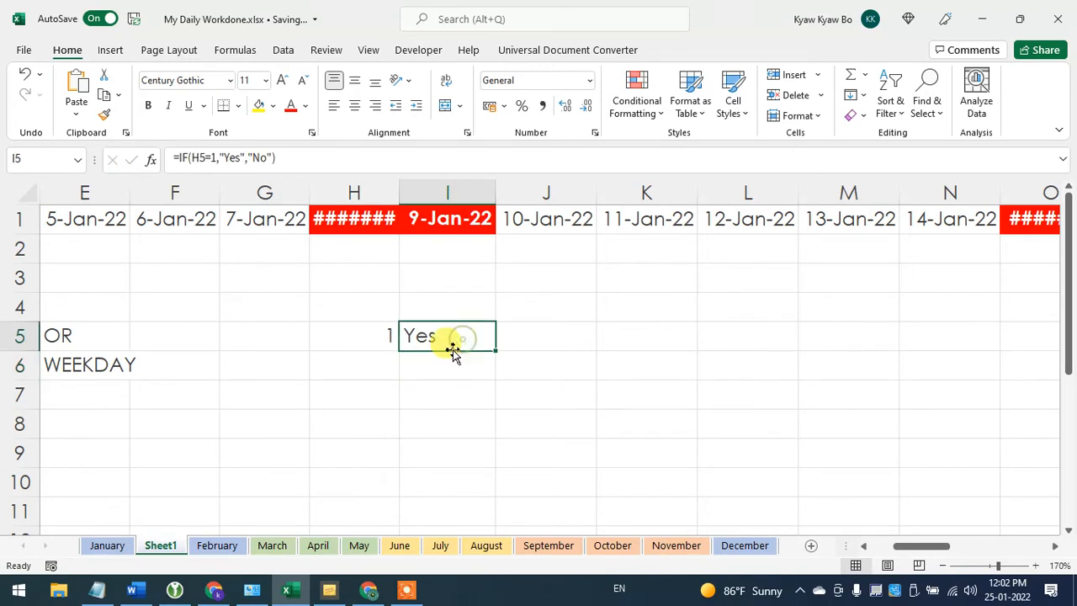
click(361, 334)
click(457, 344)
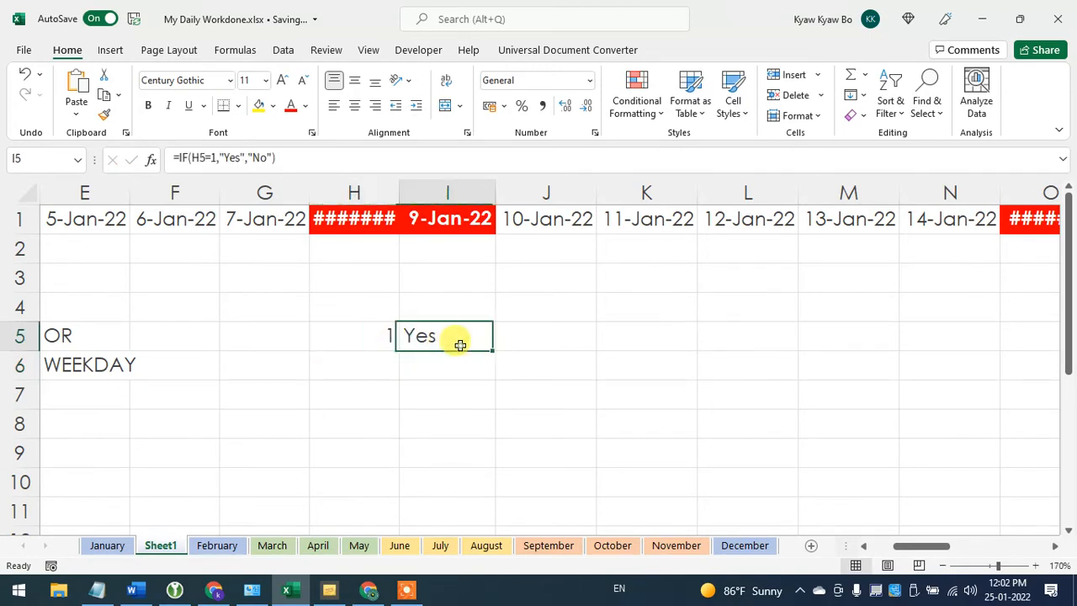
click(239, 168)
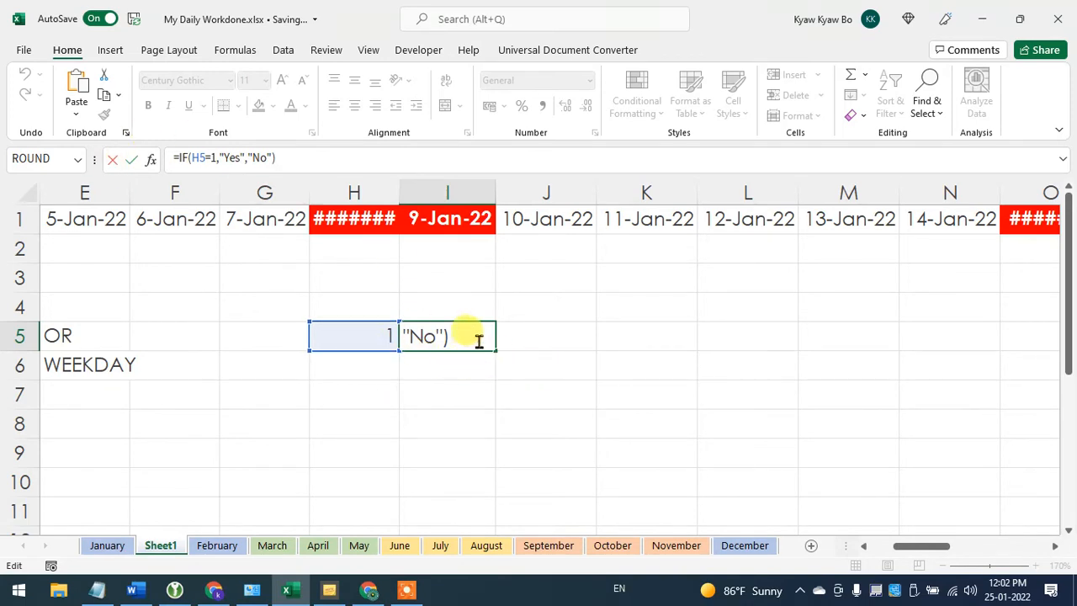
key(Return)
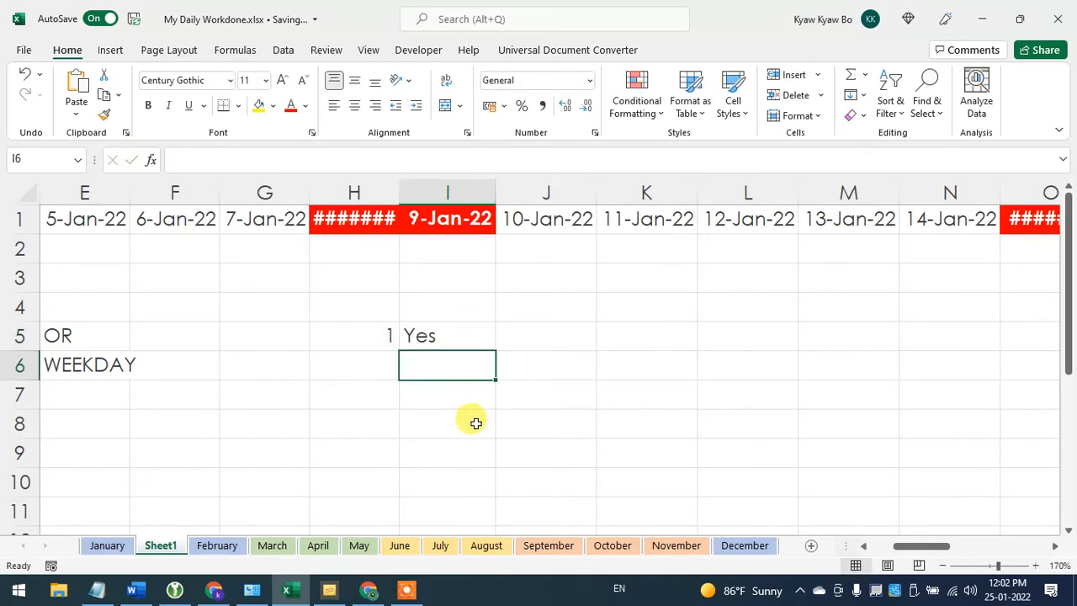
click(370, 336)
text(0)
key(Return)
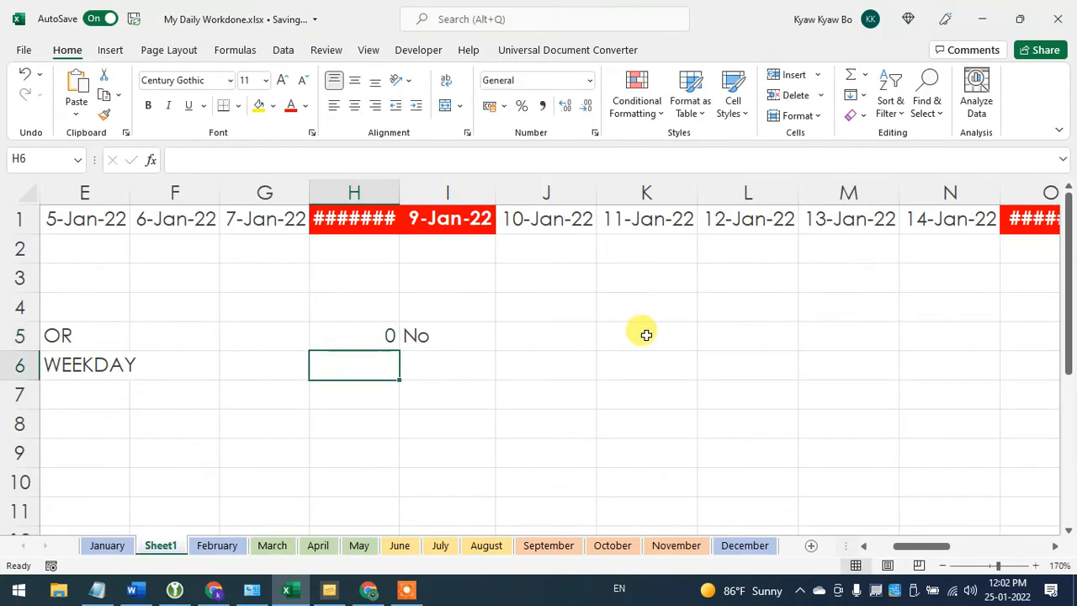
click(455, 343)
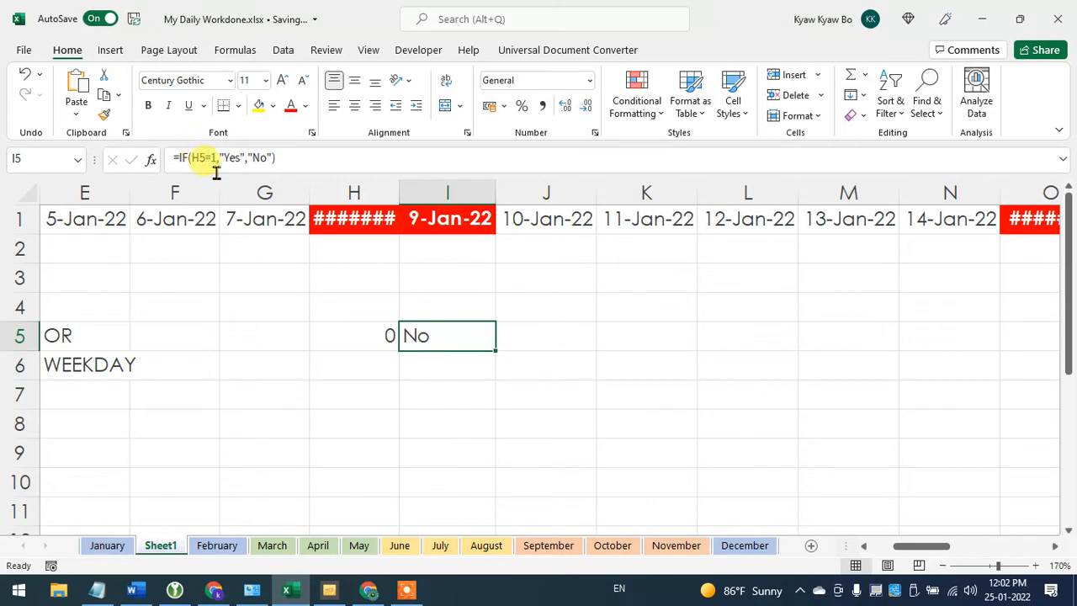
click(345, 161)
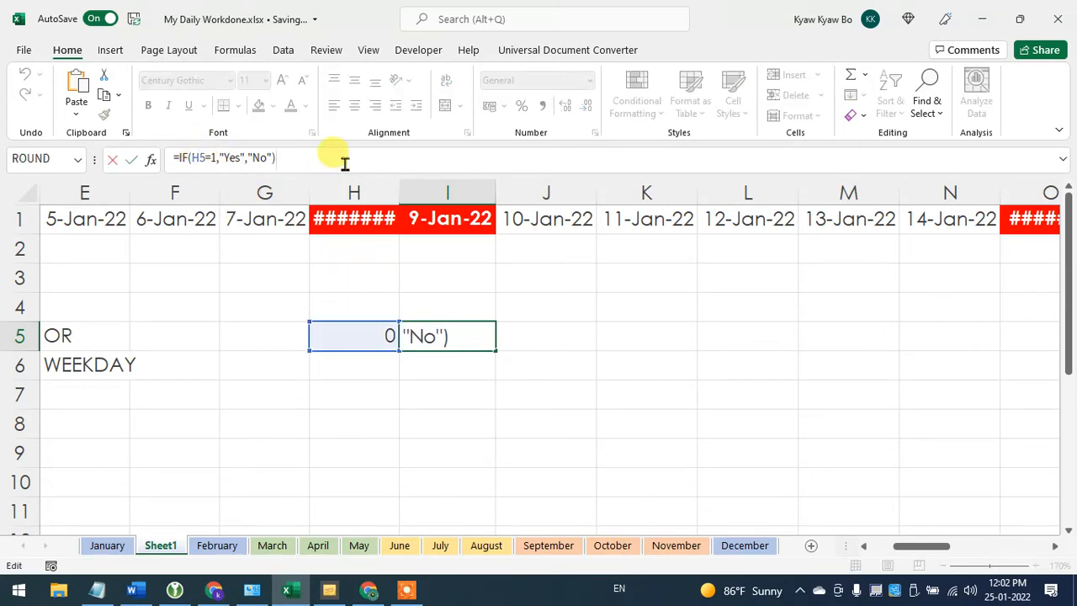
- Insert an OR function before H5=1 in the logical test of the IF formula in cell I5
key(Return)
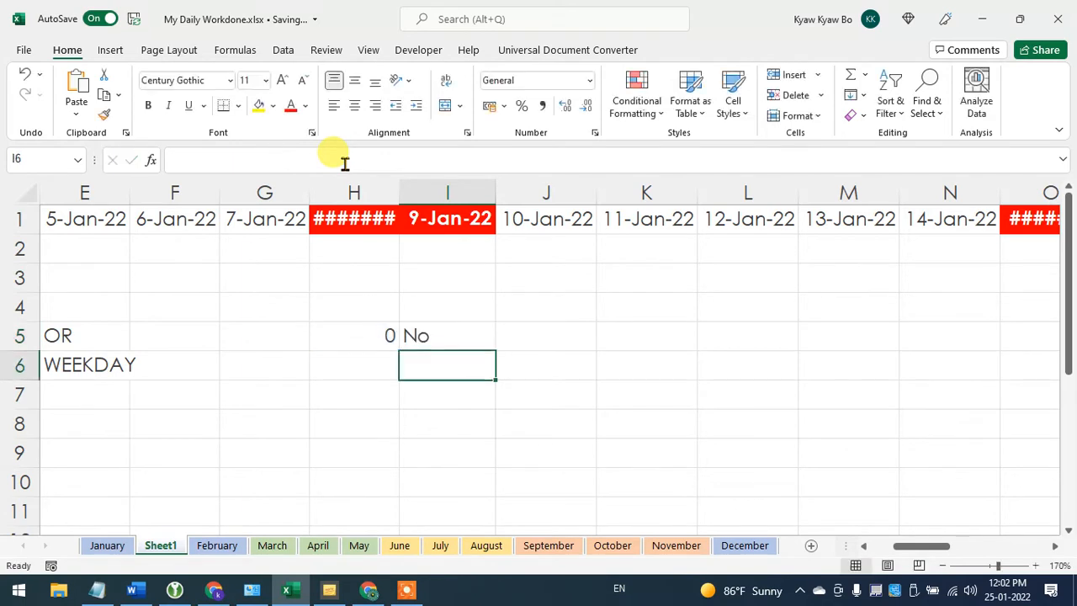
click(369, 331)
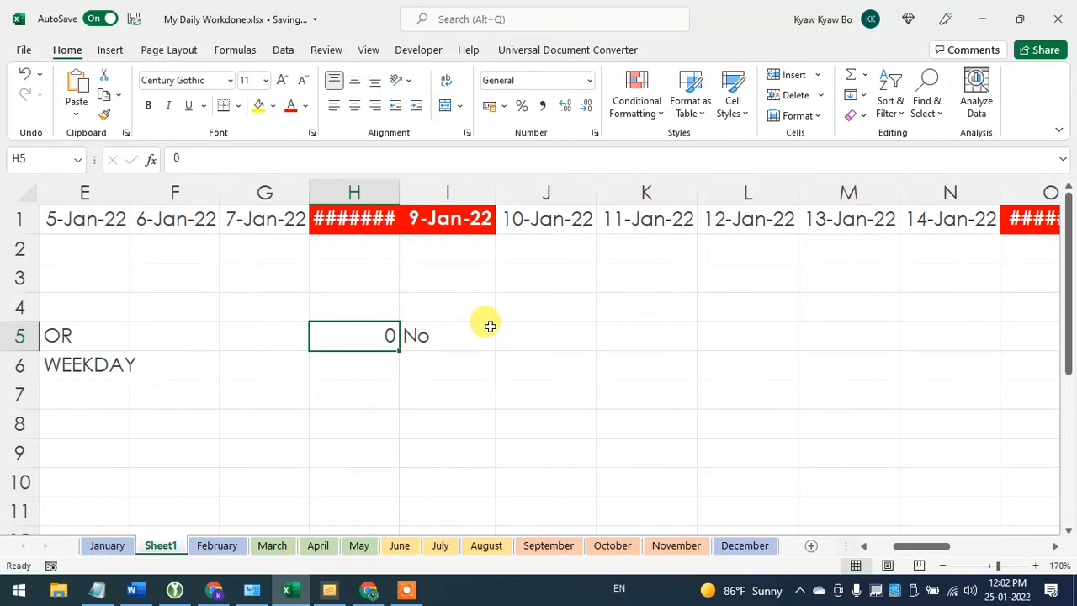
click(439, 335)
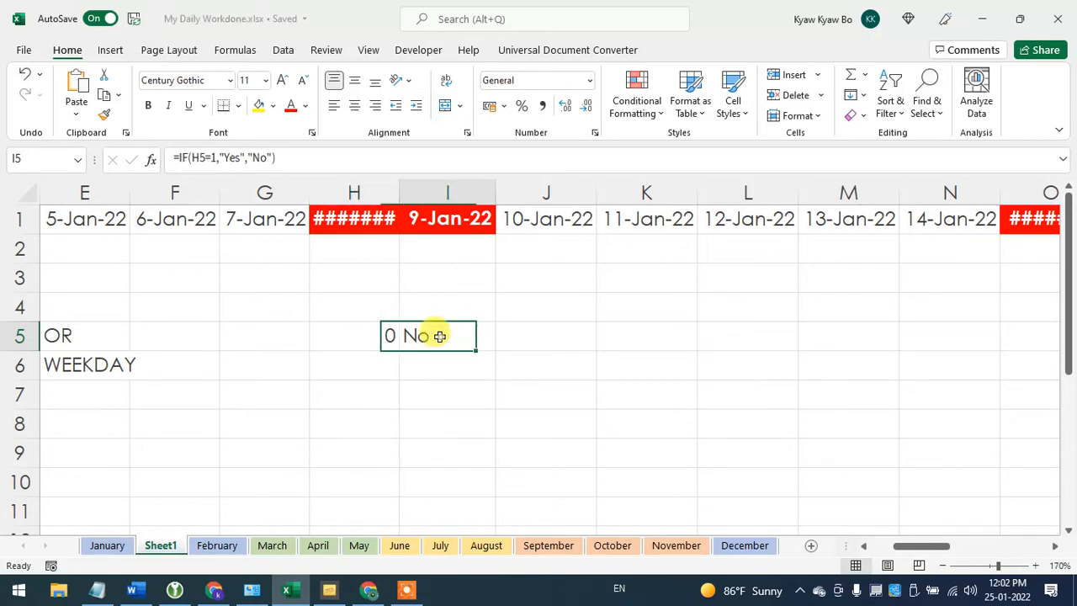
click(196, 158)
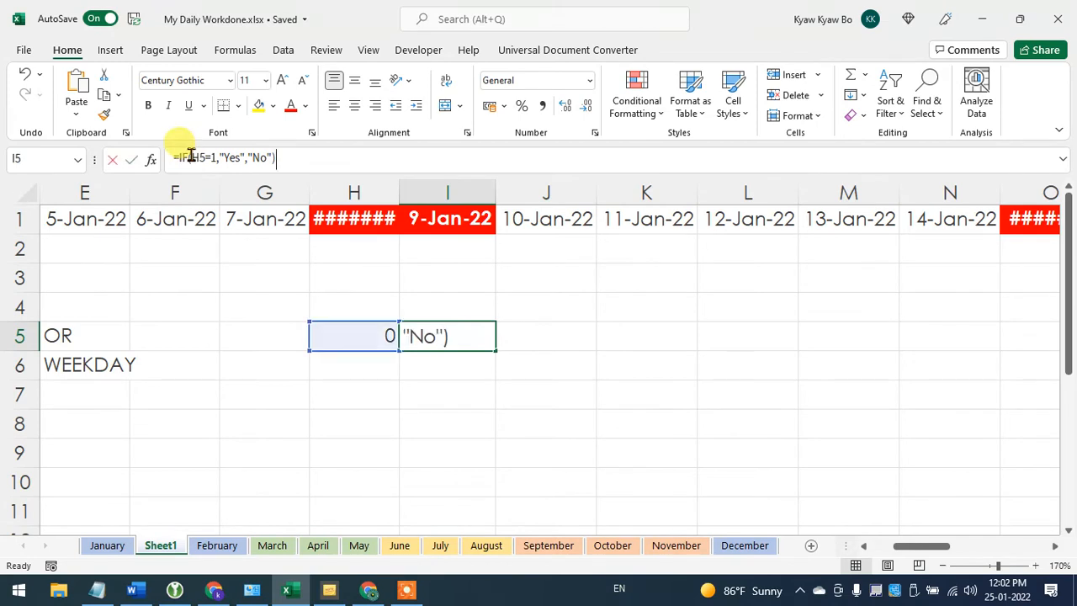
click(436, 336)
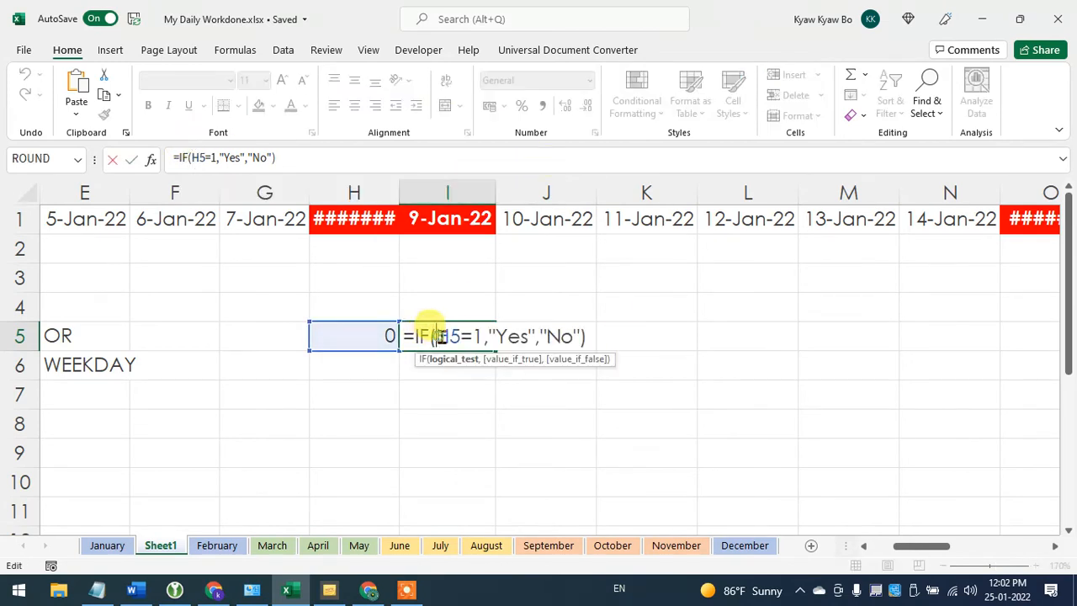
text(OR)
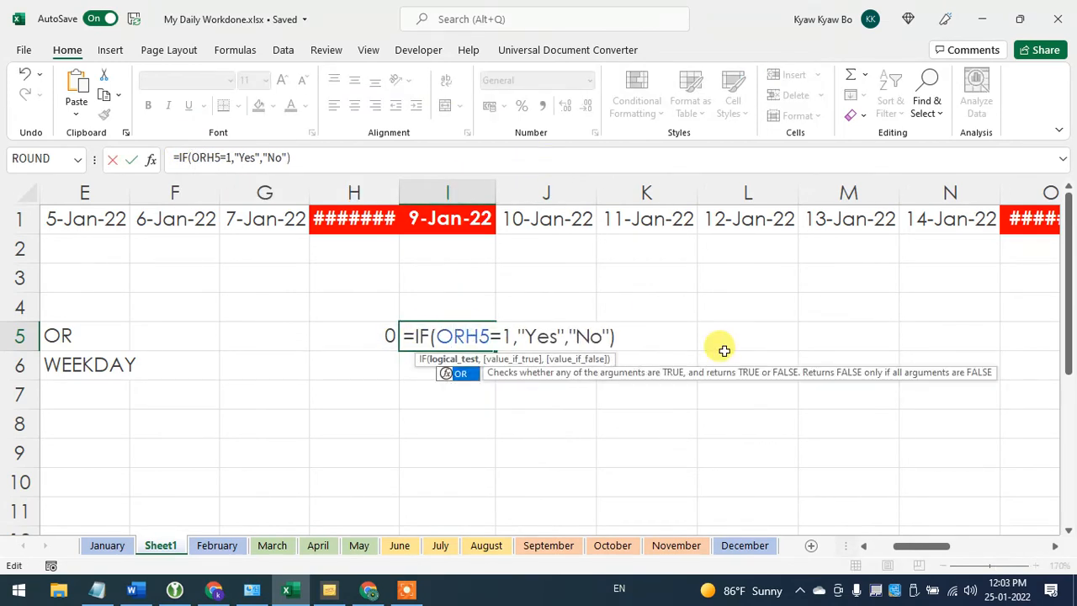
text(()
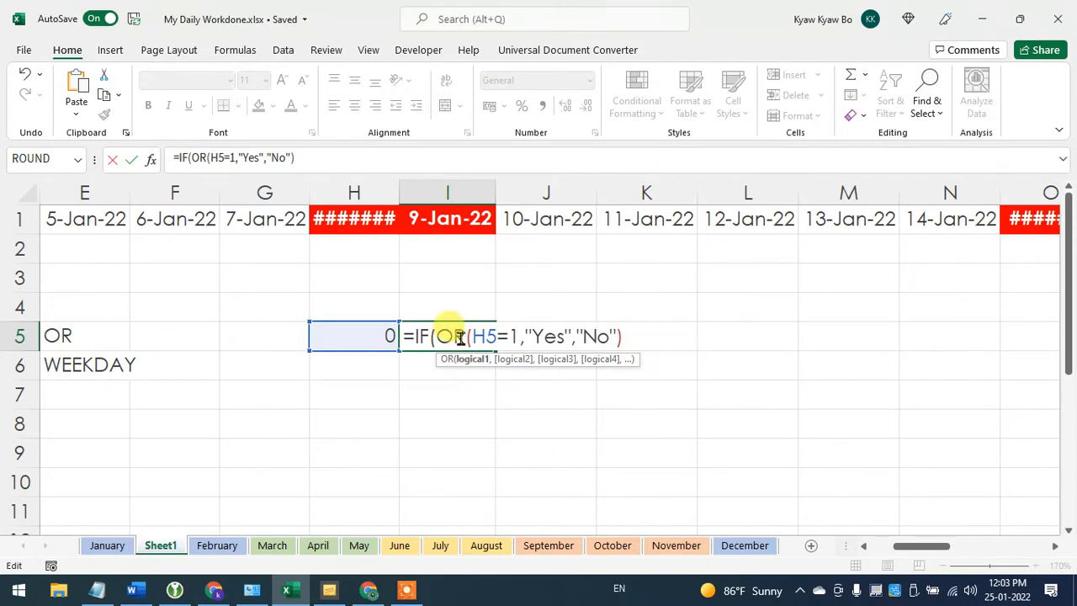
- Add H5=0 as the second OR condition in I5, completing the formula as =IF(OR(H5=1,H5=0),"Yes","No")
click(518, 336)
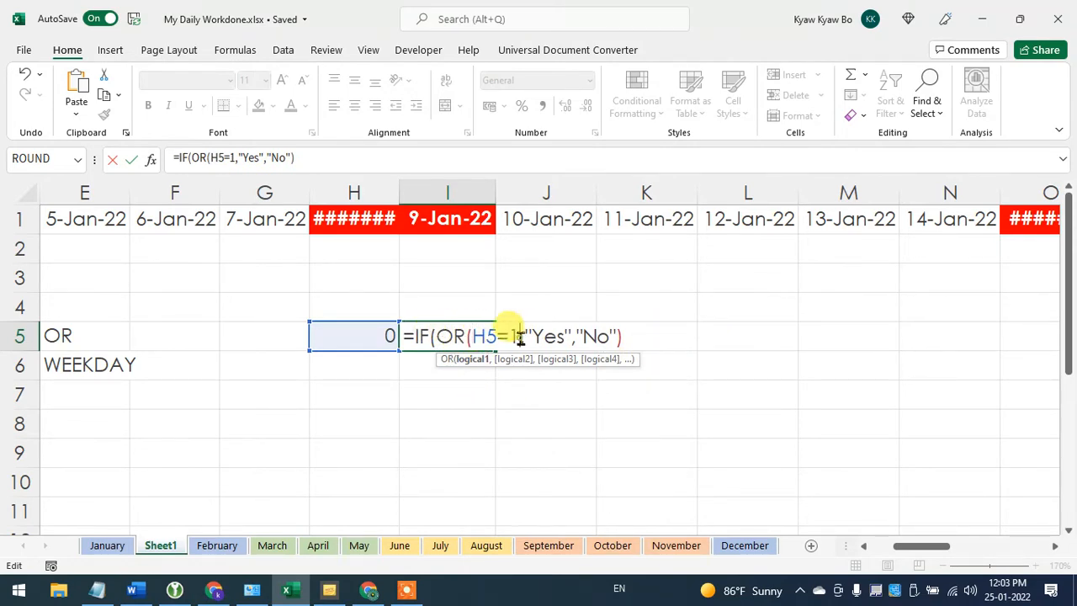
key(Left)
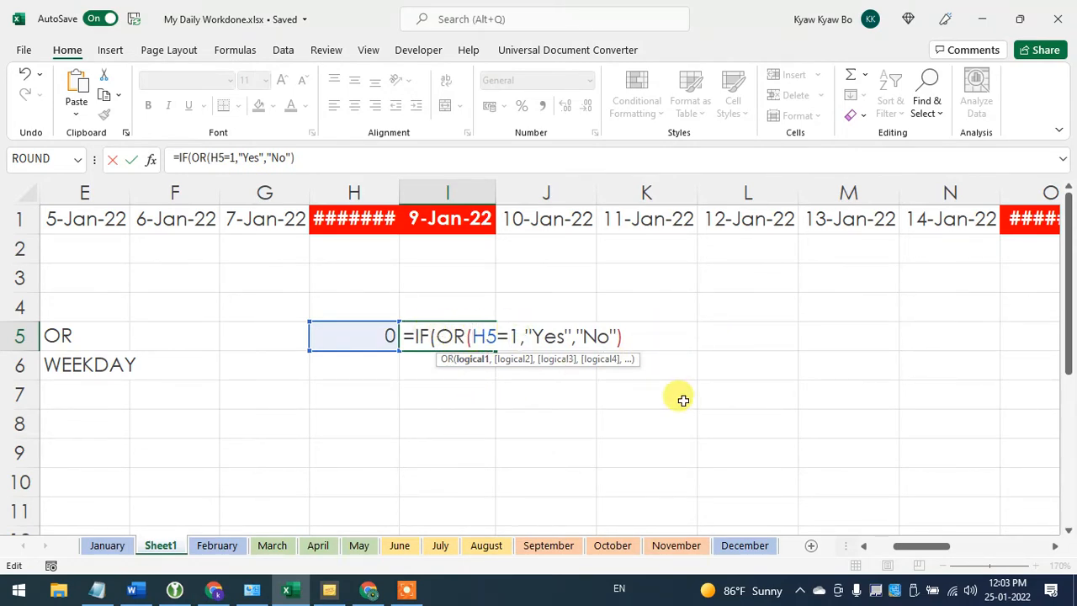
key(Right)
text(,)
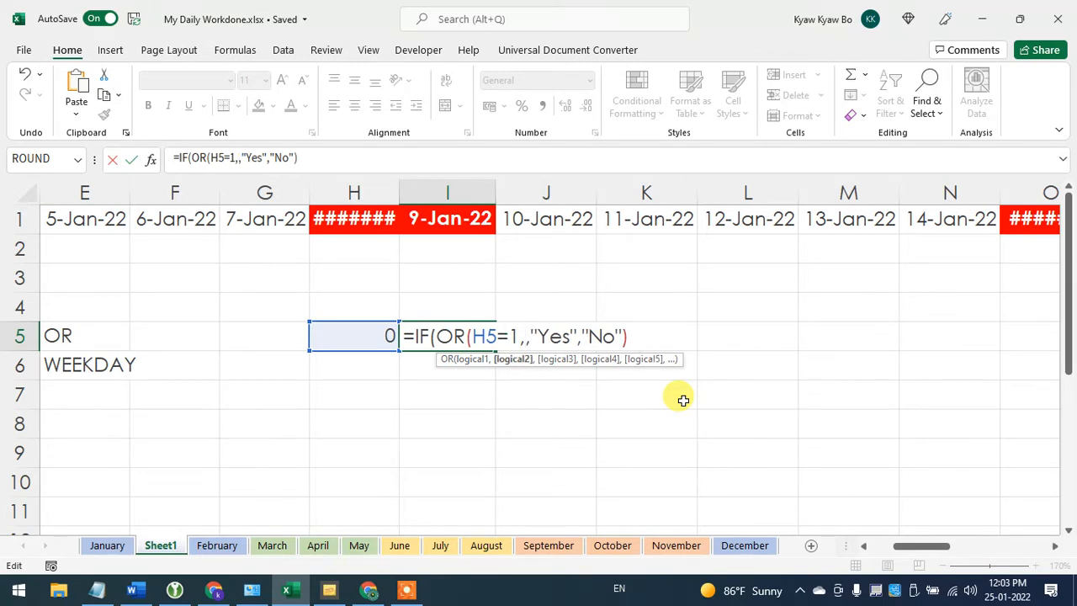
click(353, 336)
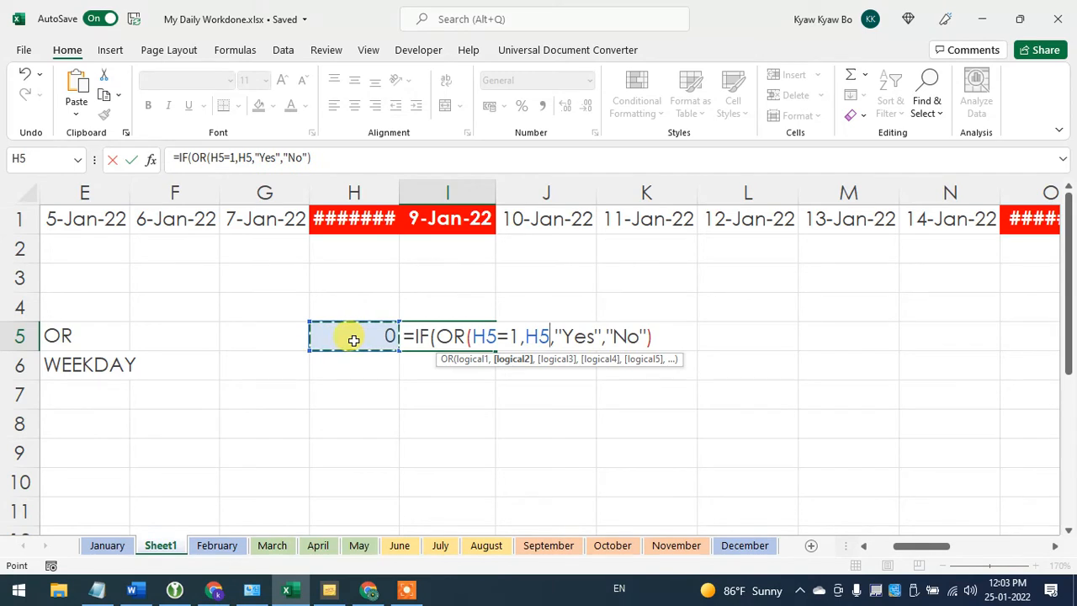
text(=0)
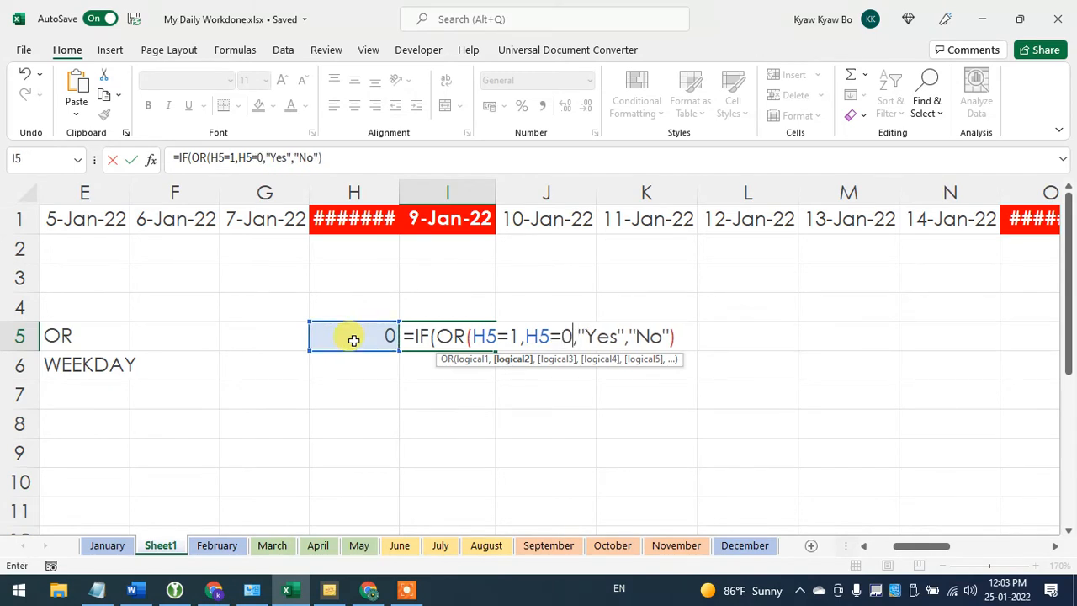
text())
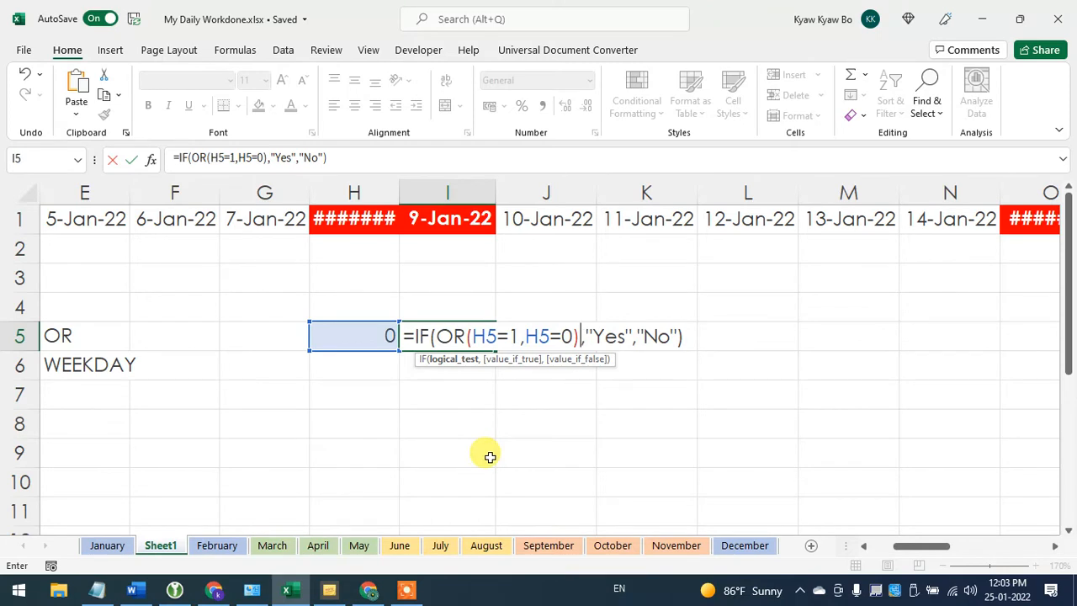
key(Return)
- Test the OR formula in I5 by entering 1, 2 and 0 in turn in cell H5
click(363, 337)
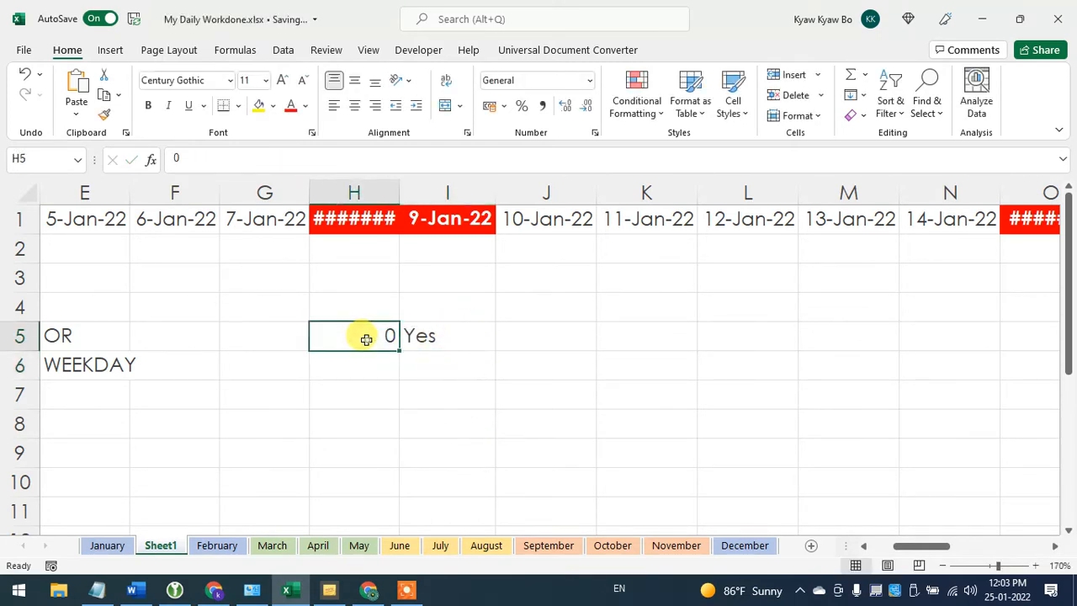
text(1)
key(Return)
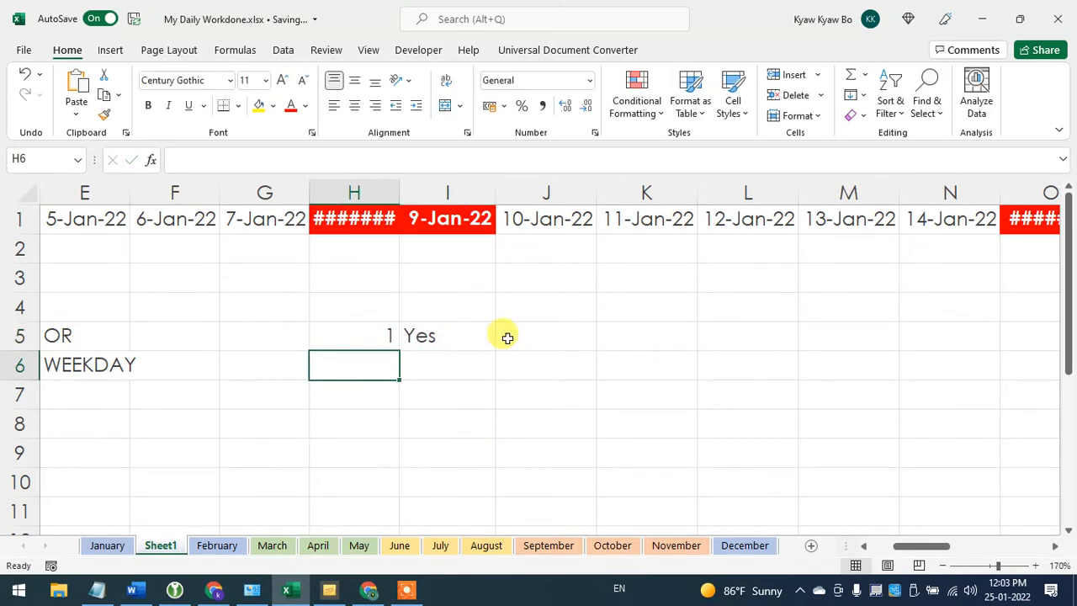
click(365, 341)
text(2)
key(Return)
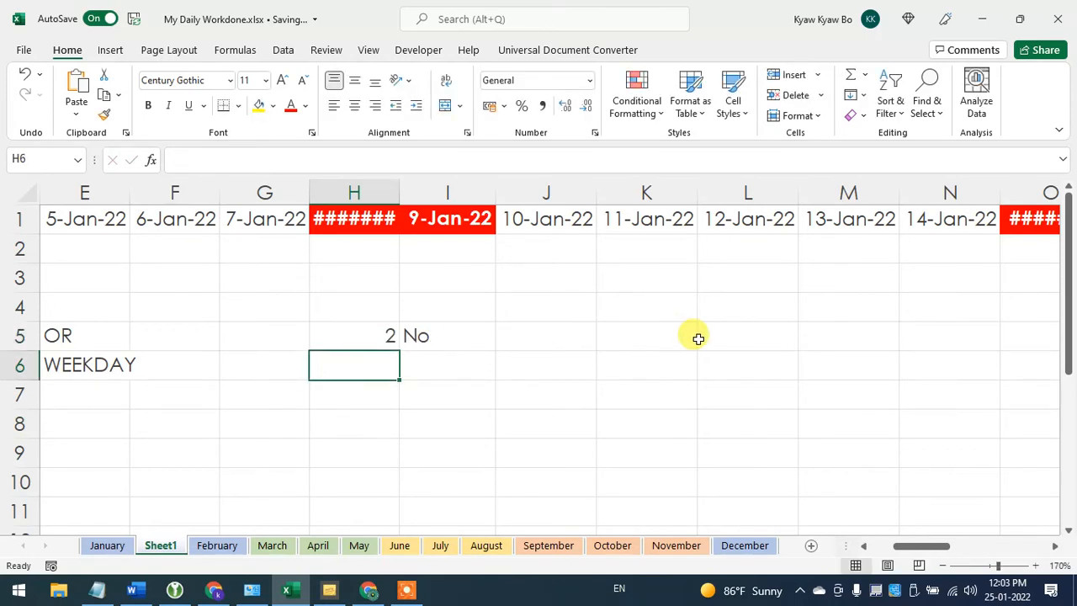
click(335, 335)
text(0)
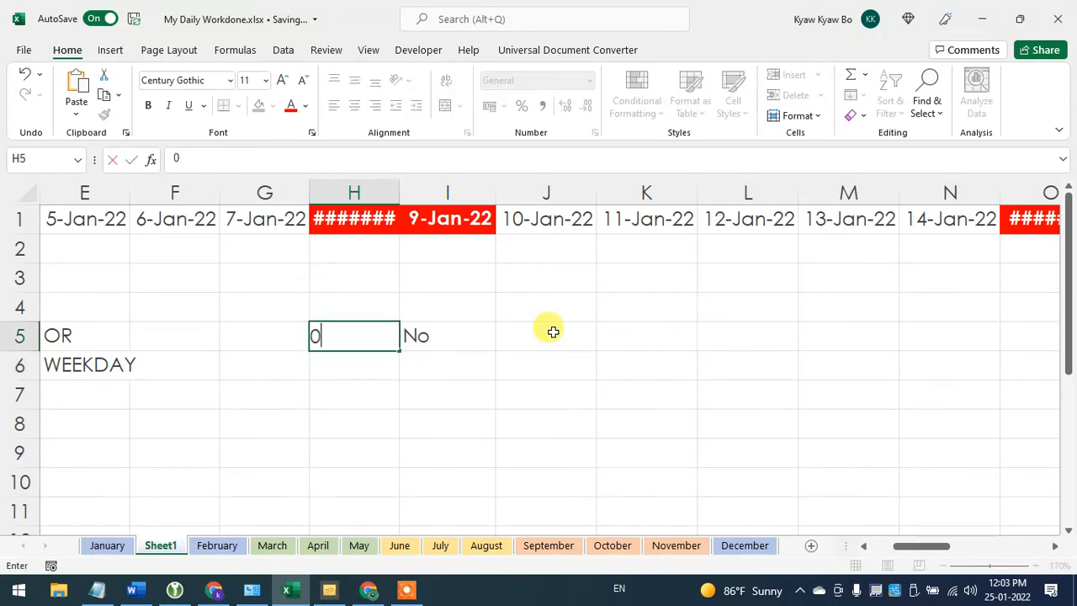
key(Return)
click(393, 337)
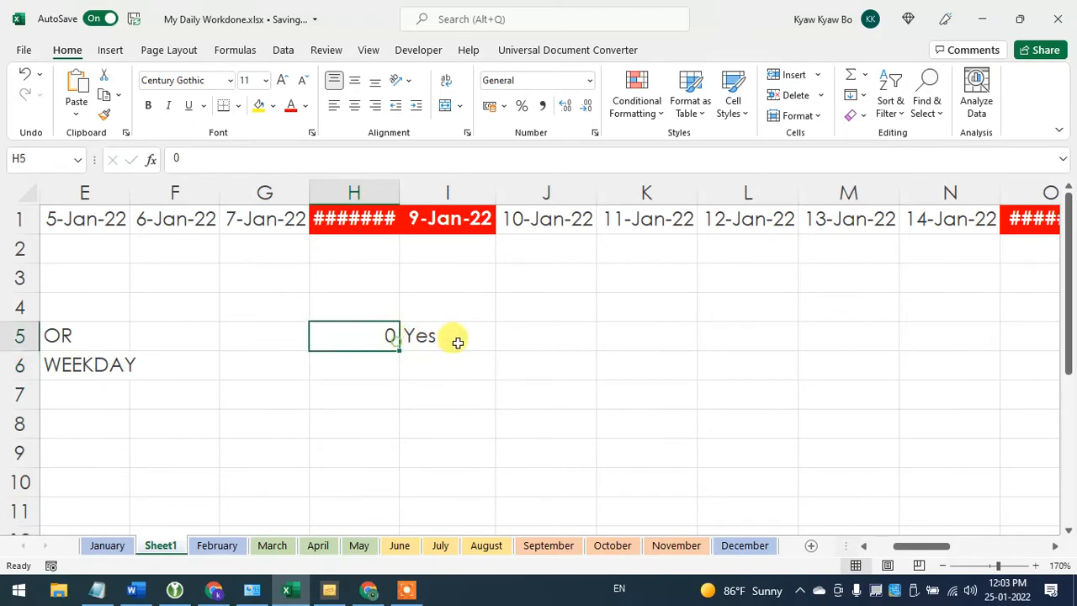
- Inspect the combined IF and OR formula in cell I5 without changing it
click(457, 341)
click(366, 157)
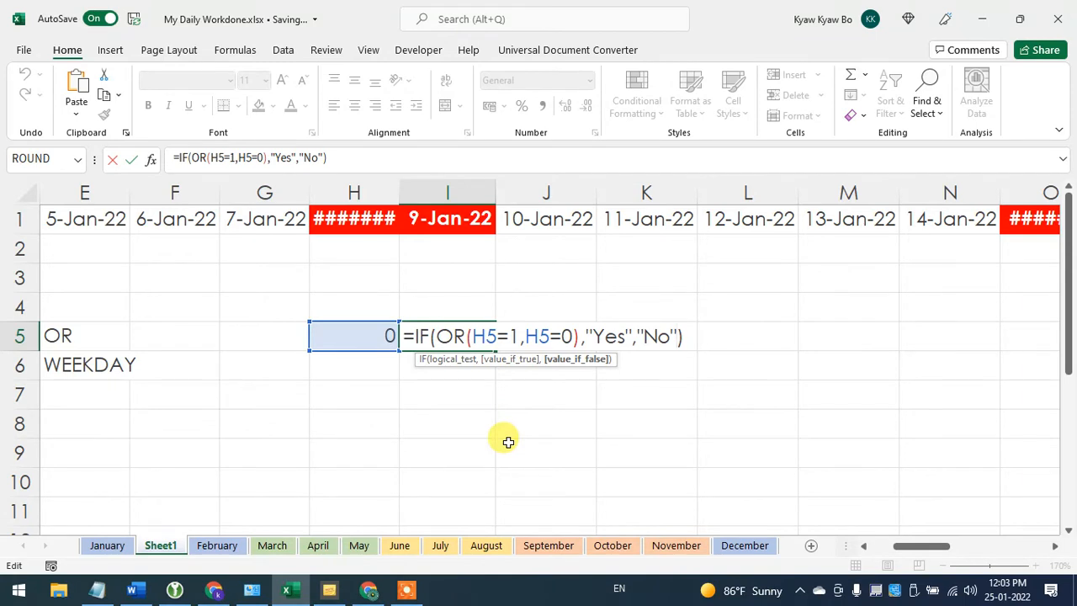
key(Return)
- Enter Sunday in cell G7 and fill the weekday names across to Saturday in M7
click(89, 367)
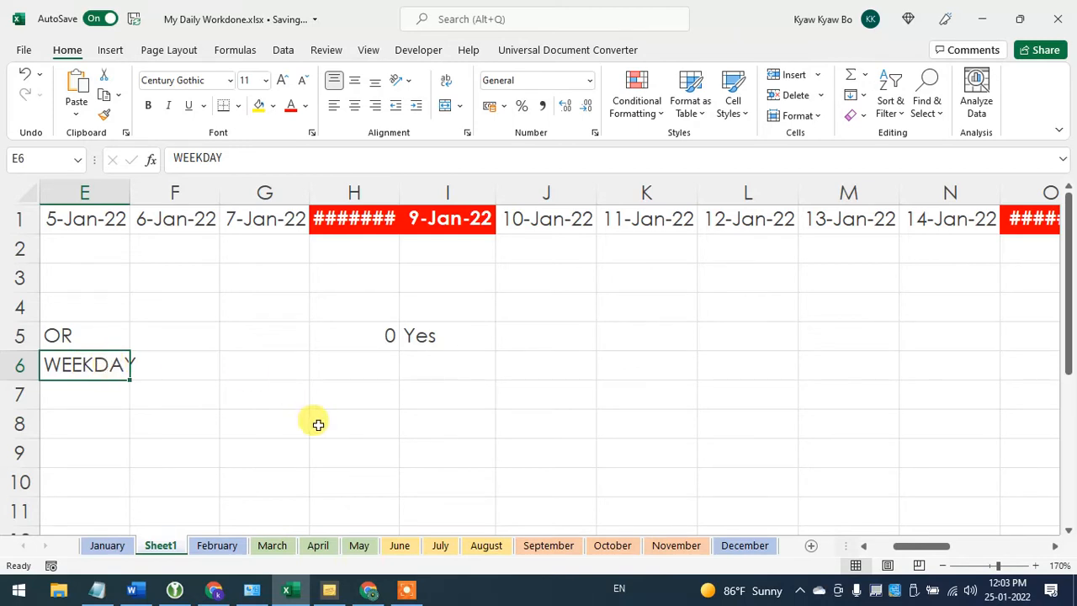
click(258, 397)
text(Sunday)
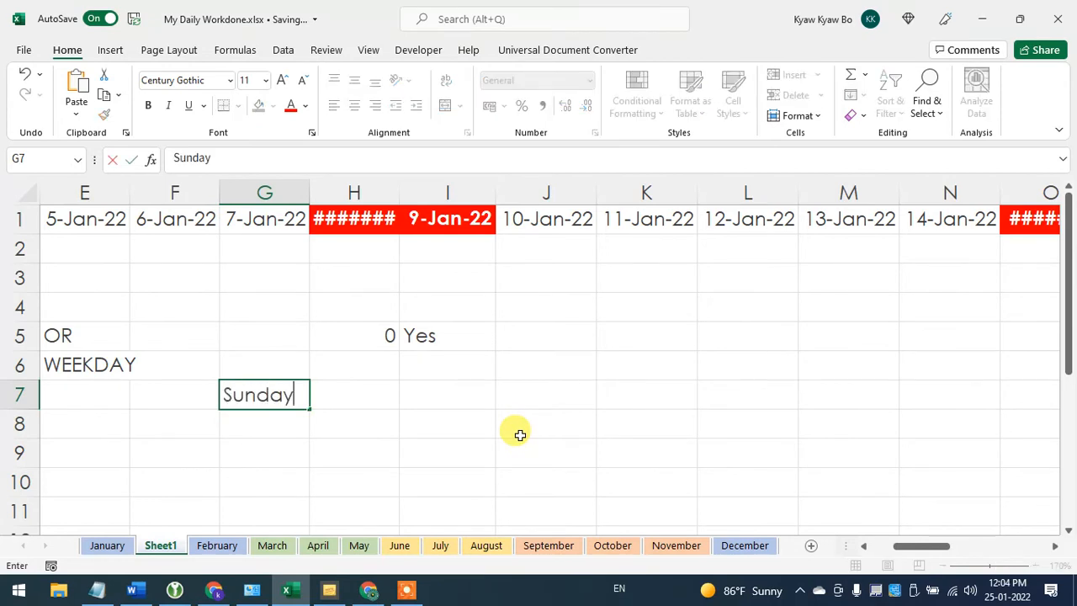
key(Tab)
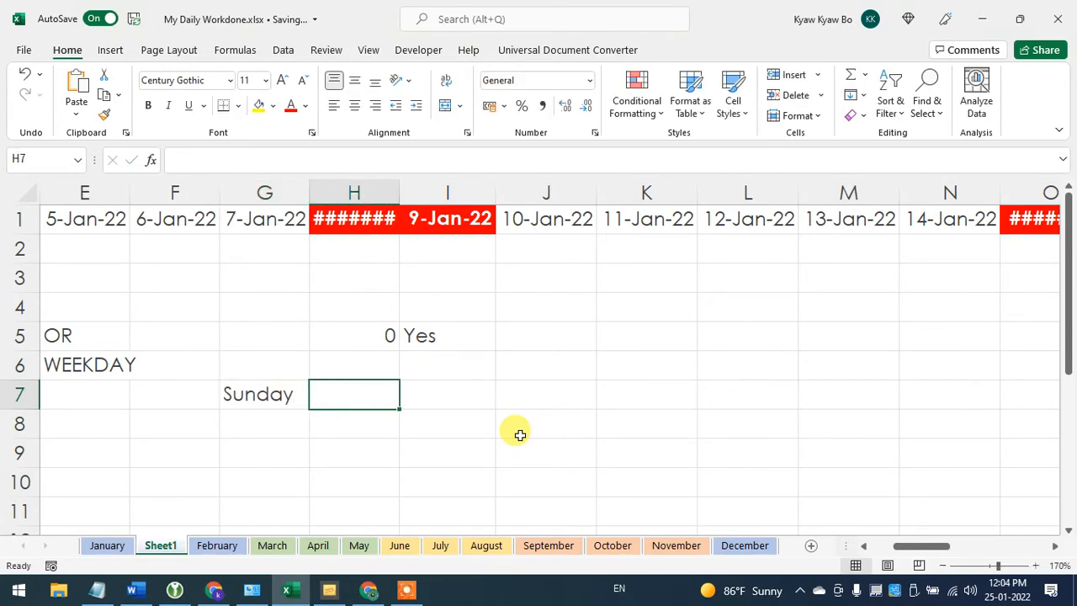
click(261, 394)
drag(310, 409, 853, 399)
- Number the weekdays in G8:M8 by entering 1 under Sunday and filling a series up to 7
click(244, 423)
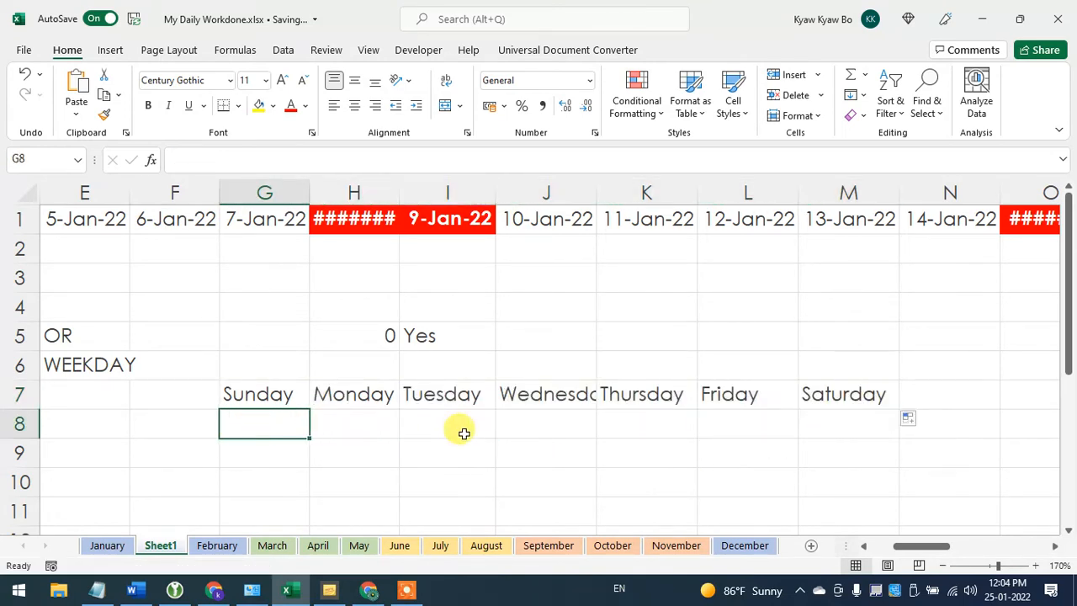
text(1)
click(372, 426)
click(249, 426)
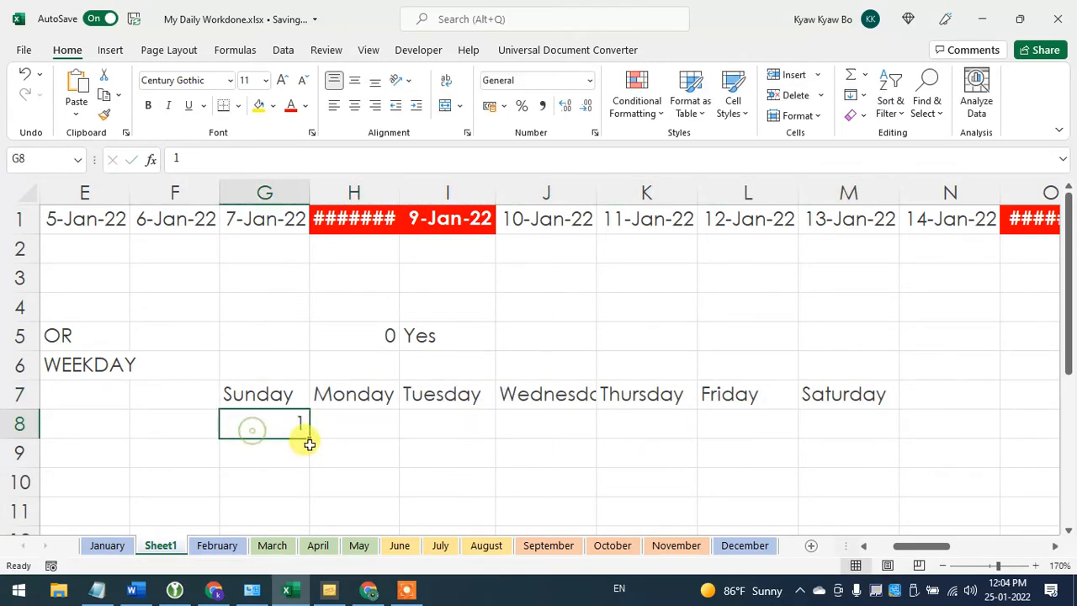
drag(310, 439, 853, 479)
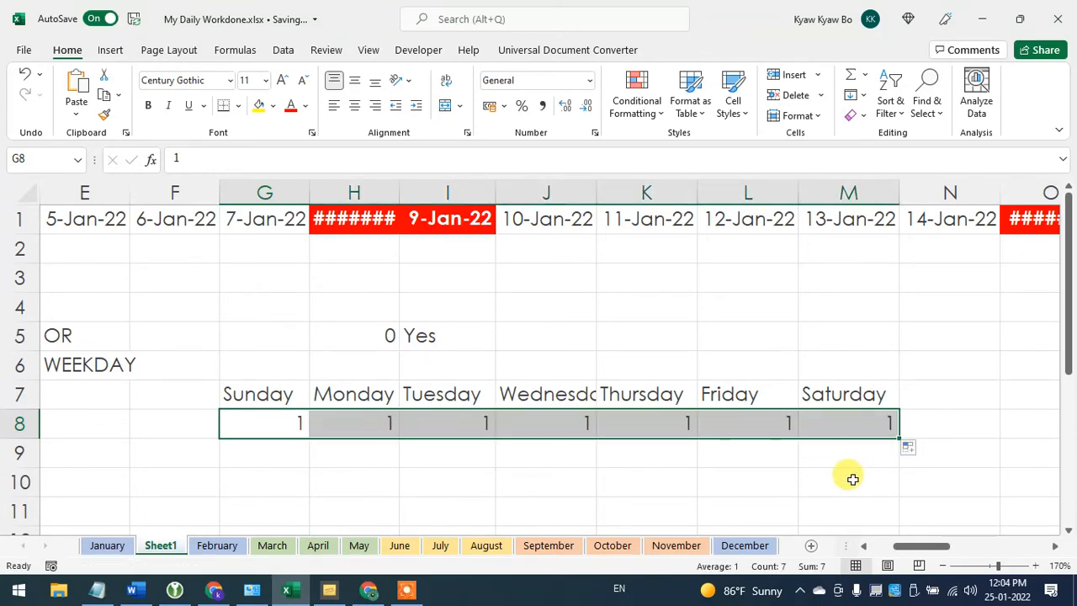
click(908, 447)
click(954, 484)
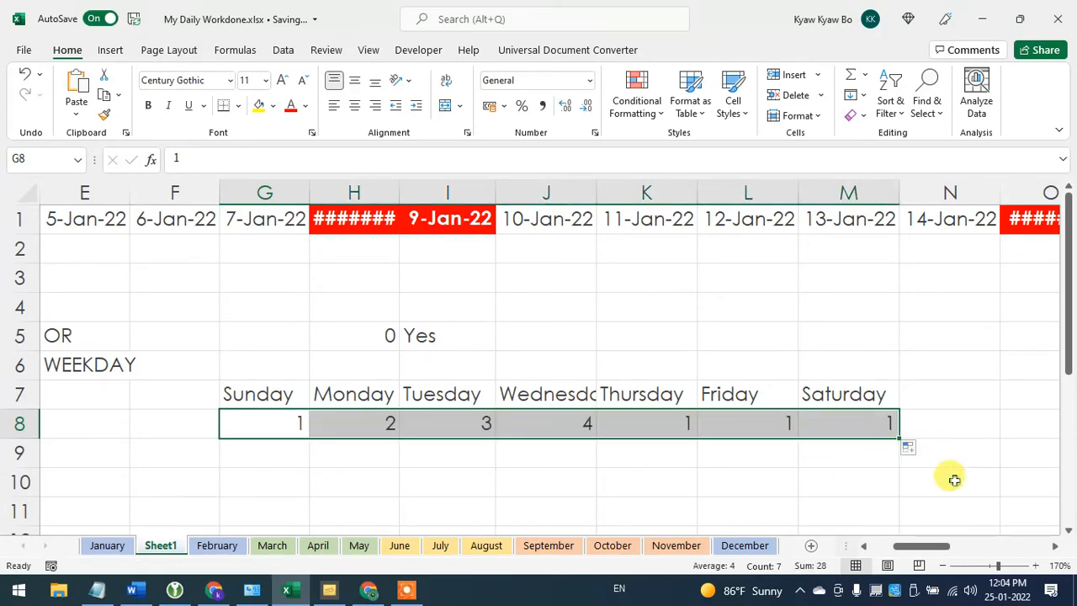
click(830, 482)
- Go through the weekday numbers in G8:M8 and autofit column J to show Wednesday in full
click(265, 425)
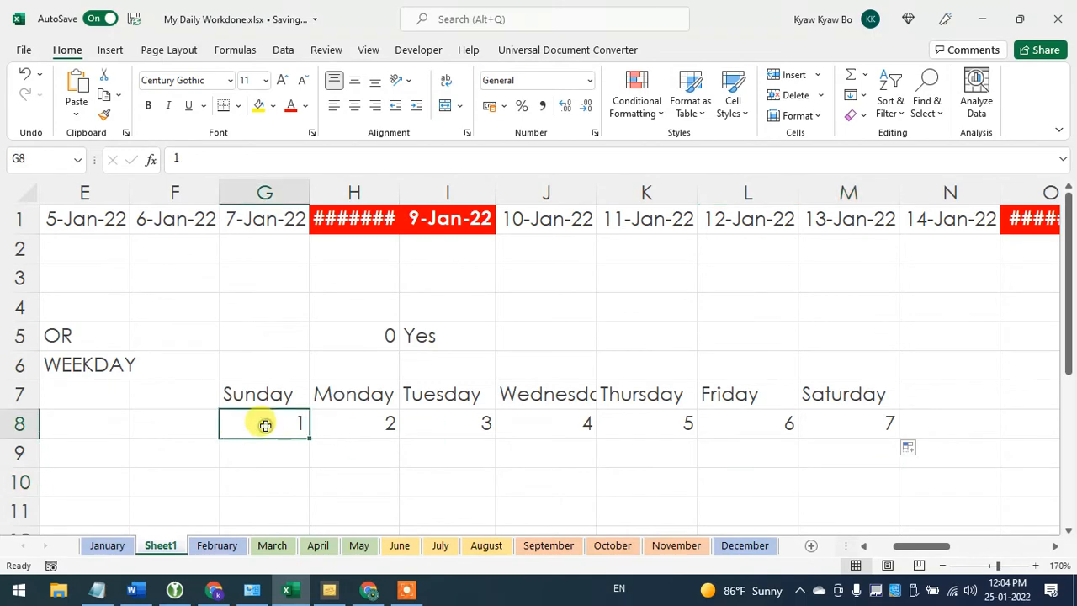
click(345, 430)
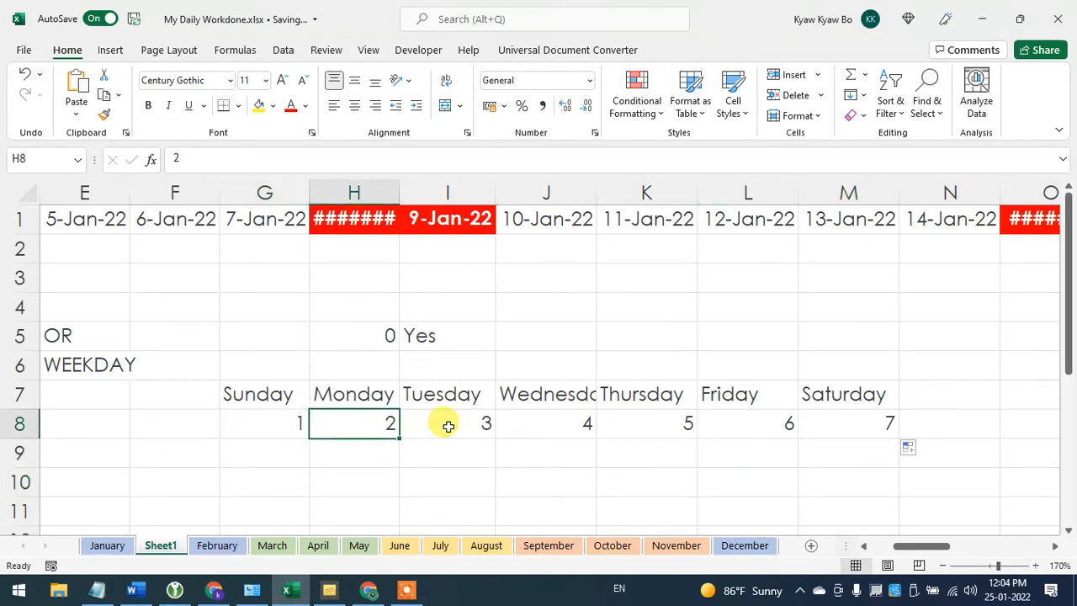
click(451, 426)
click(548, 425)
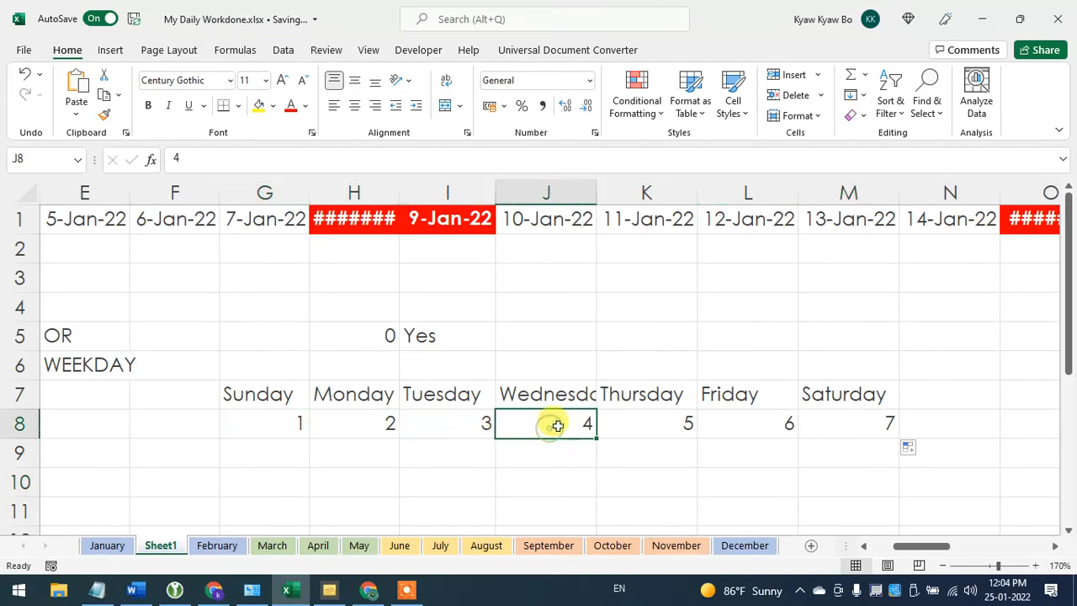
double_click(598, 193)
click(651, 424)
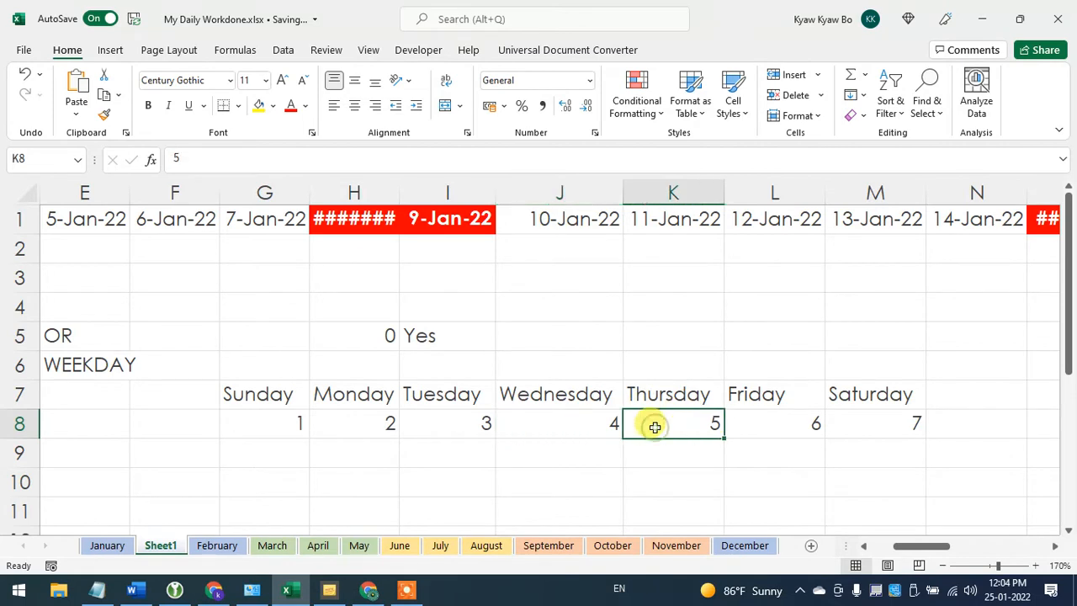
click(770, 425)
click(869, 420)
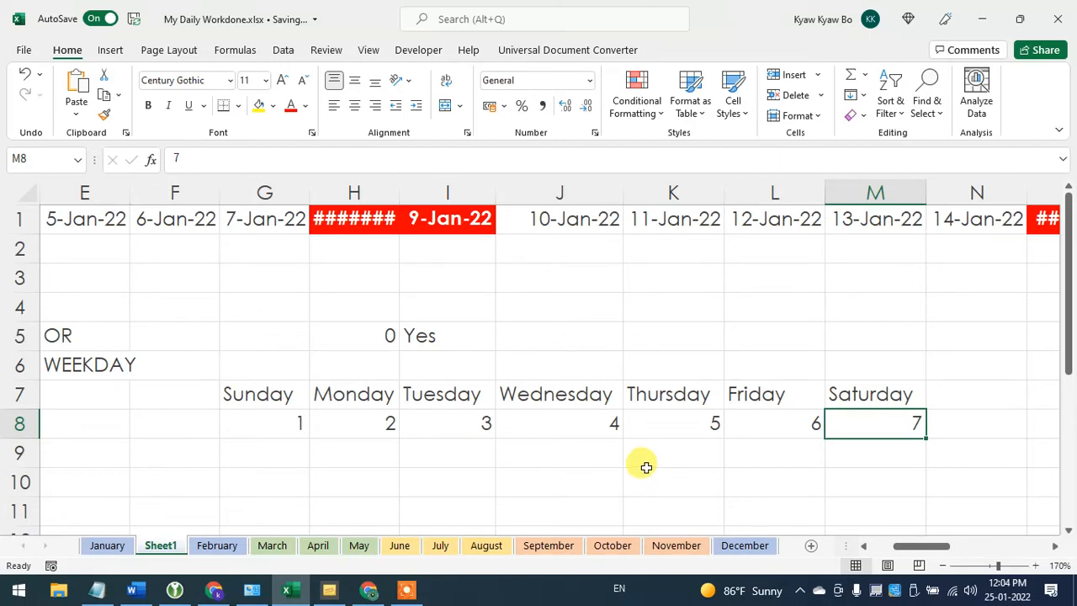
- Autofit column E to the WEEKDAY label, and compare the date in E1 with the Sunday heading in G7
click(57, 365)
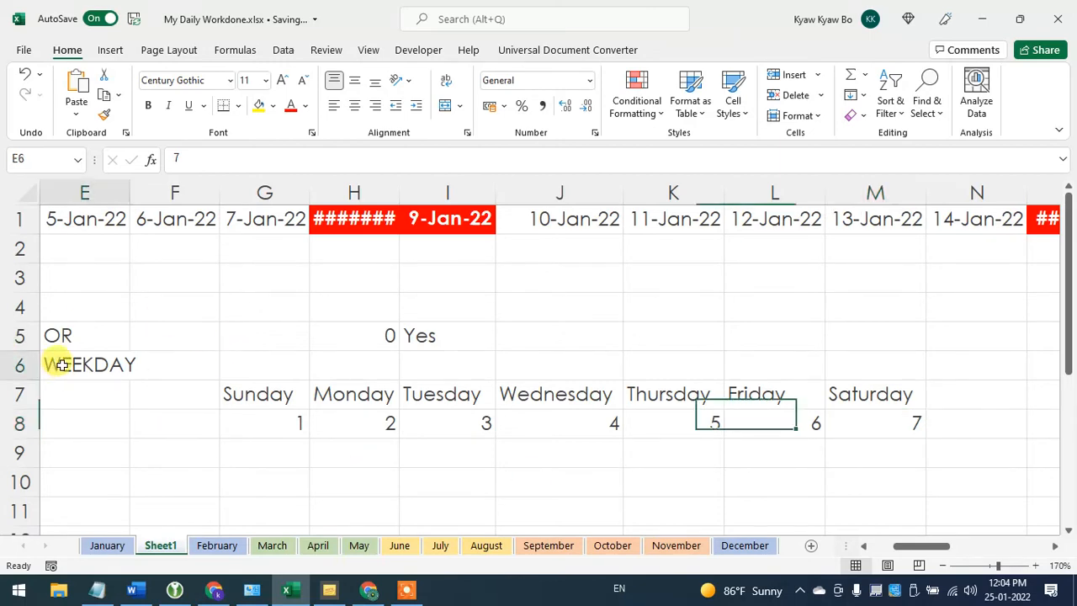
double_click(127, 189)
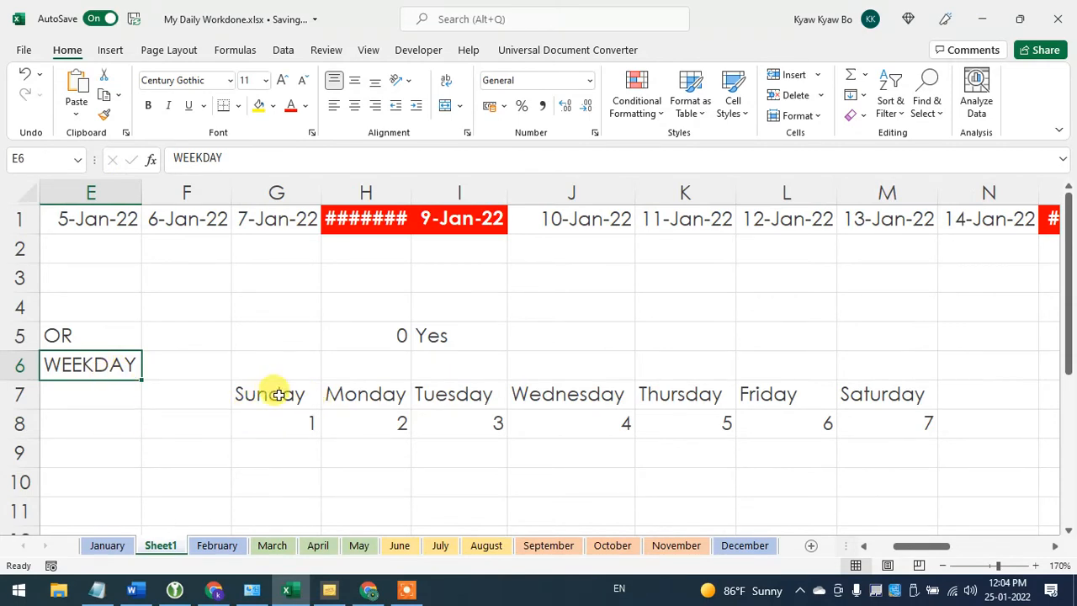
click(87, 218)
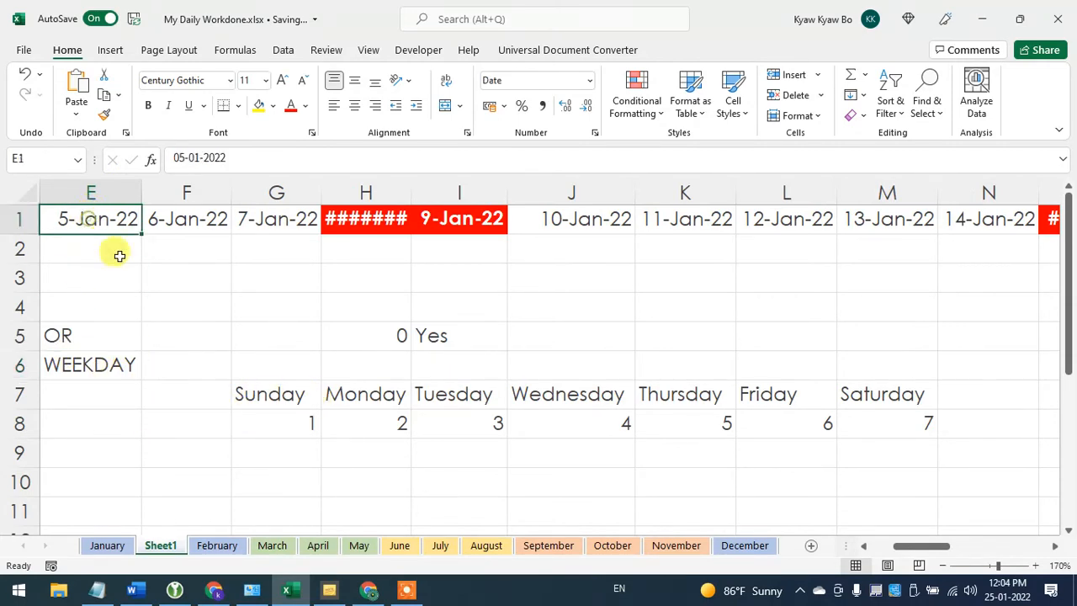
click(287, 395)
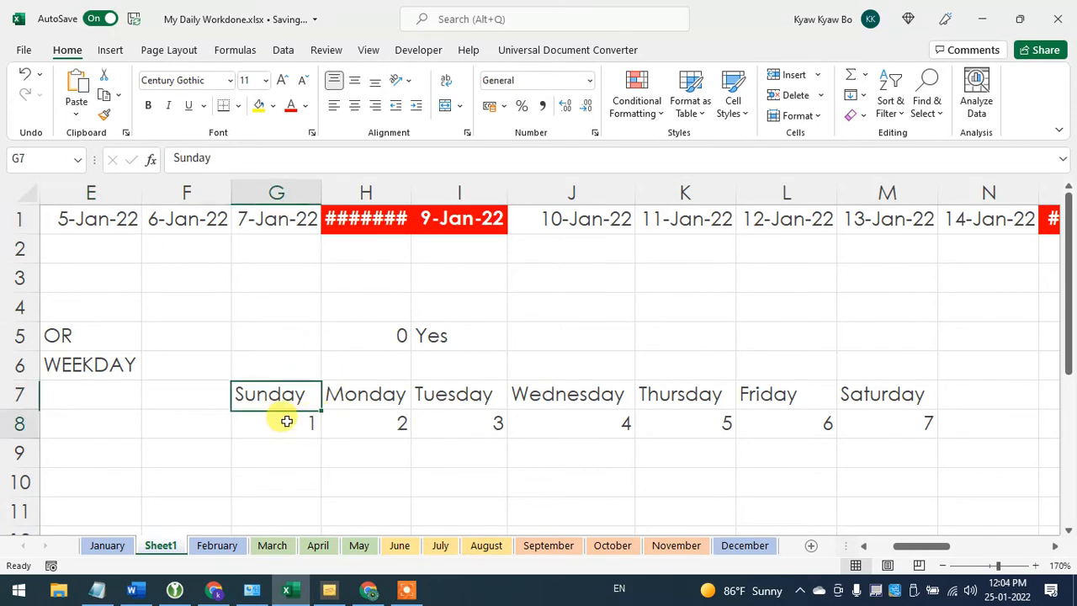
- Compare the dates in E1 and F1 with the weekday numbers in G8 and H8, and autofit column H to its contents
click(284, 421)
click(96, 216)
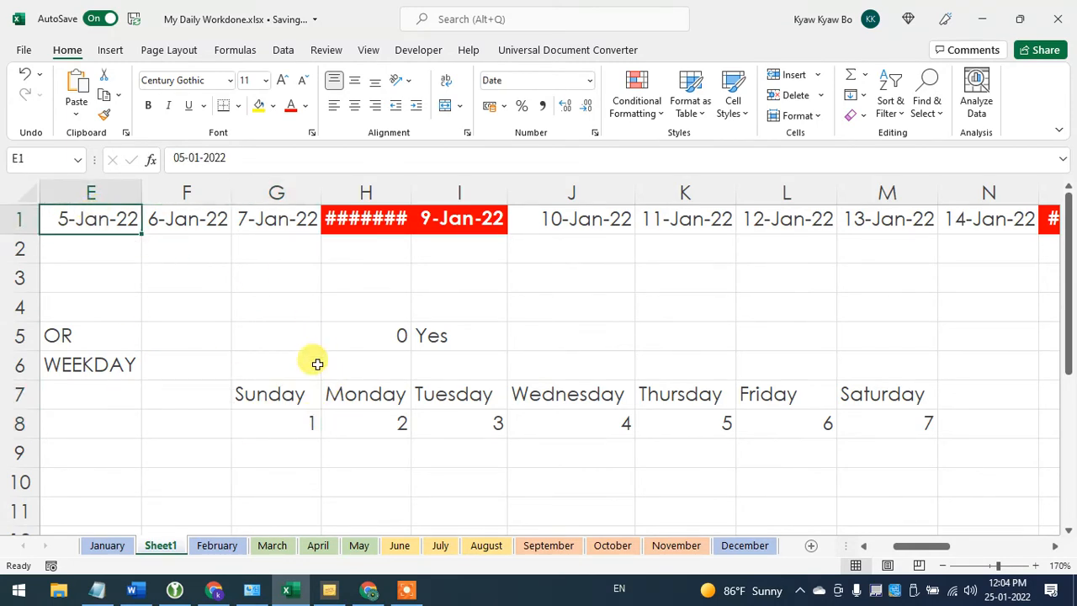
click(285, 415)
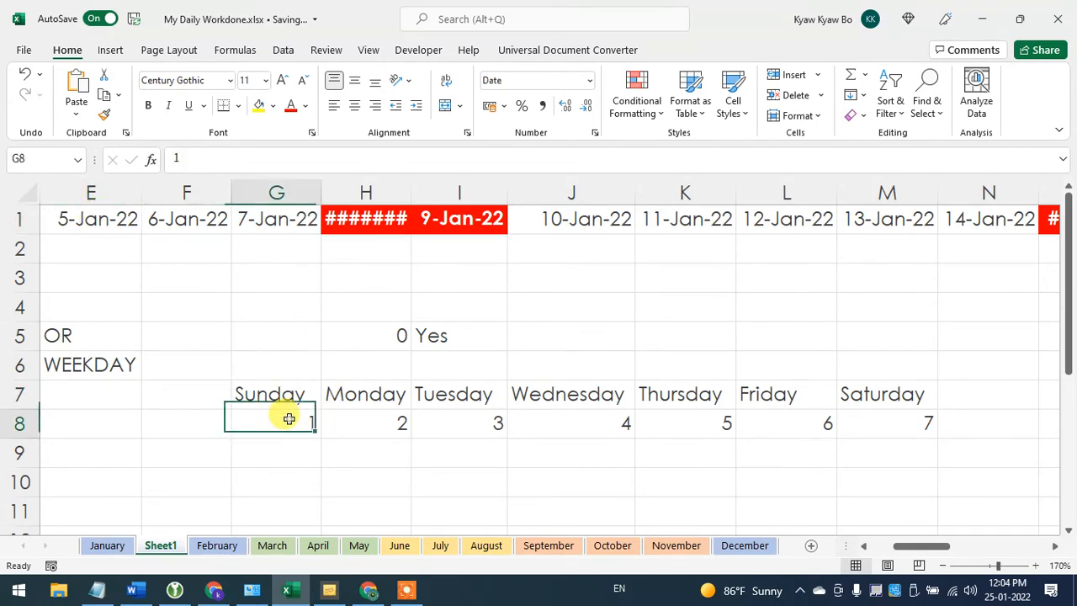
click(191, 221)
click(381, 429)
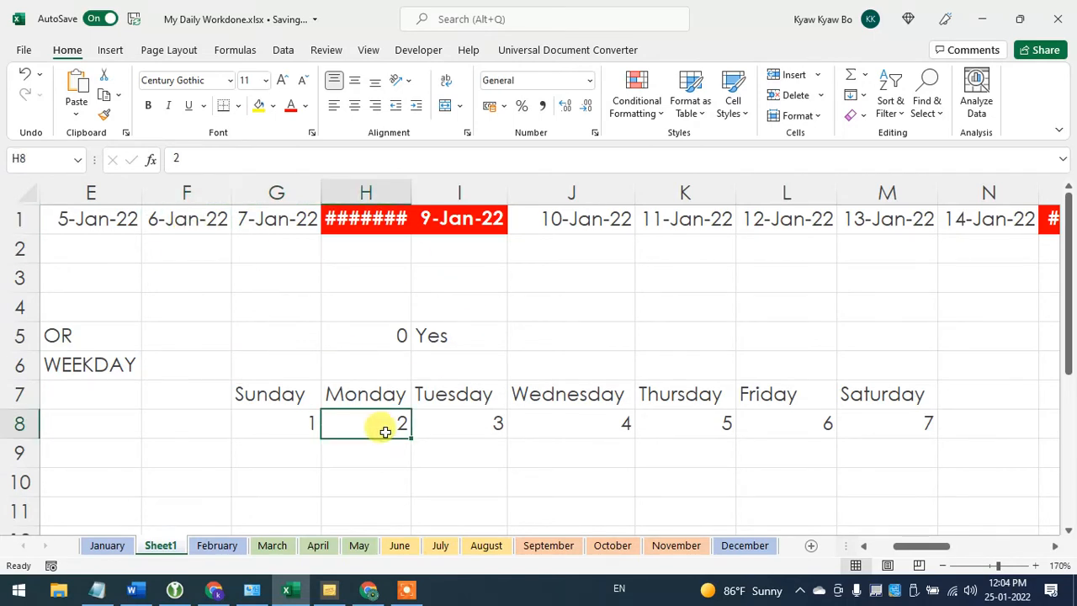
double_click(411, 188)
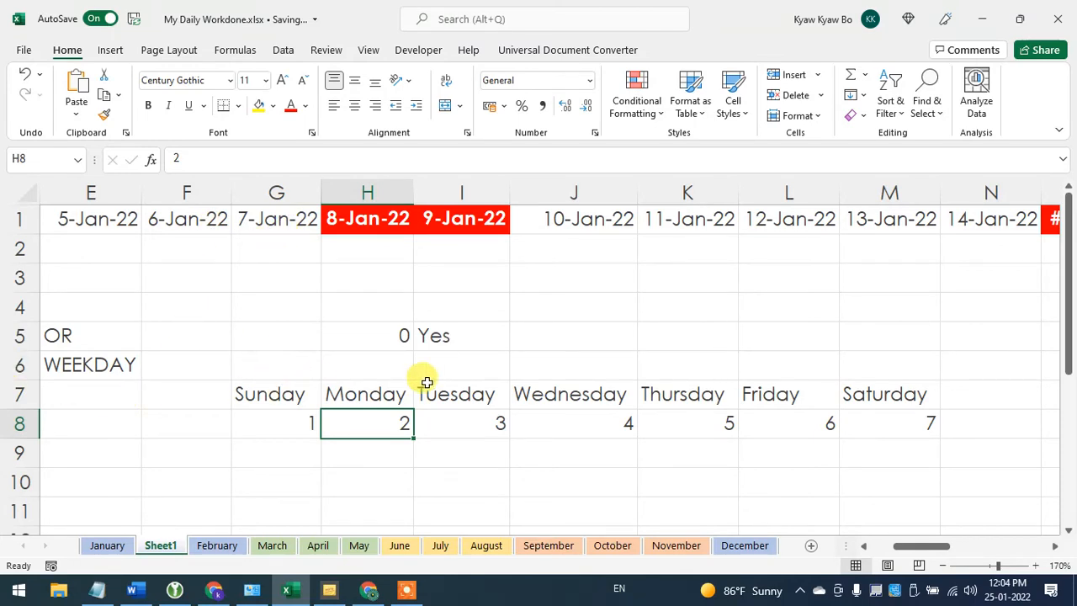
- Enter the formula =WEEKDAY(E1) in cell H6 to return the weekday number of the 5-Jan-22 date
click(384, 367)
text(=)
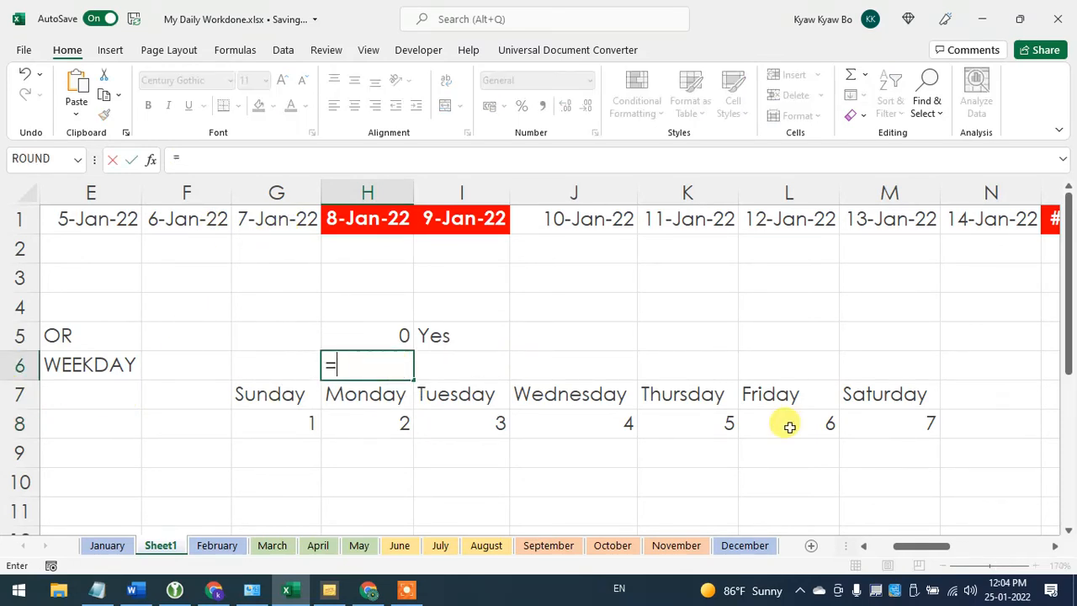
text(ww)
key(BackSpace)
text(e)
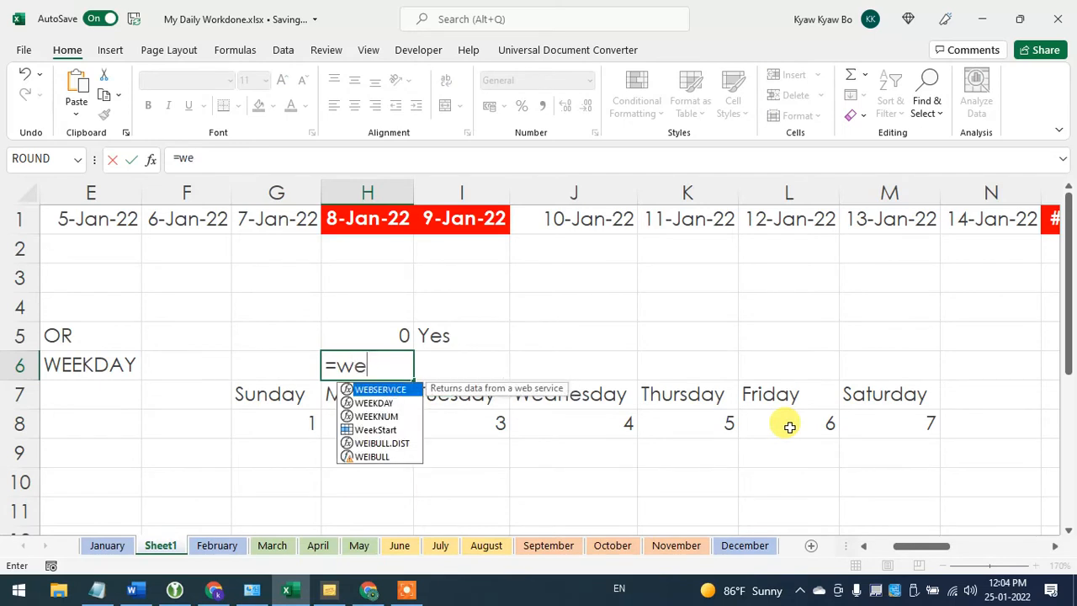
text(ek)
key(Tab)
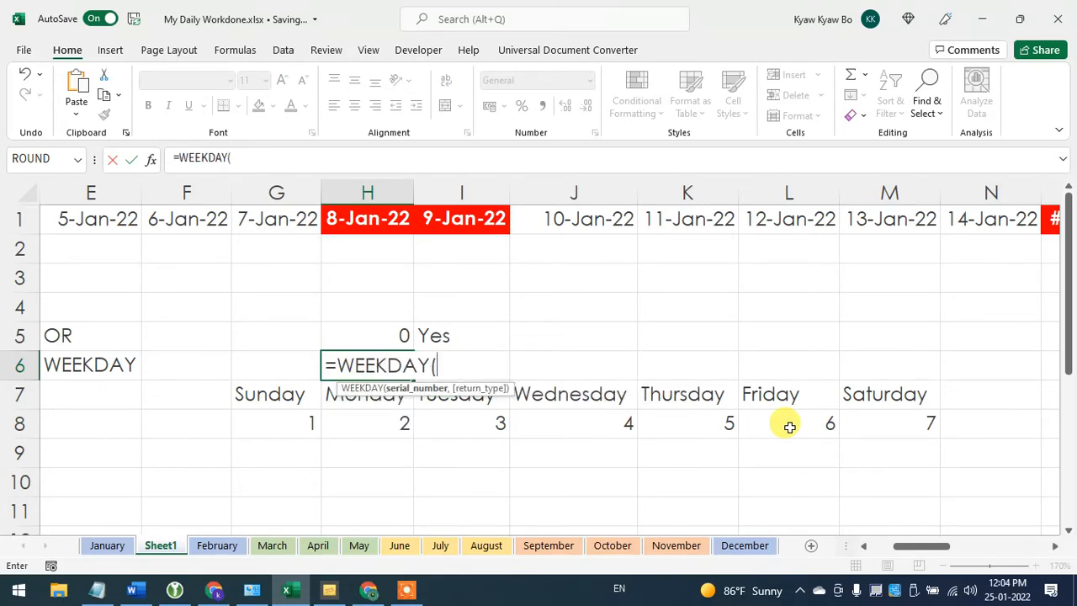
click(101, 219)
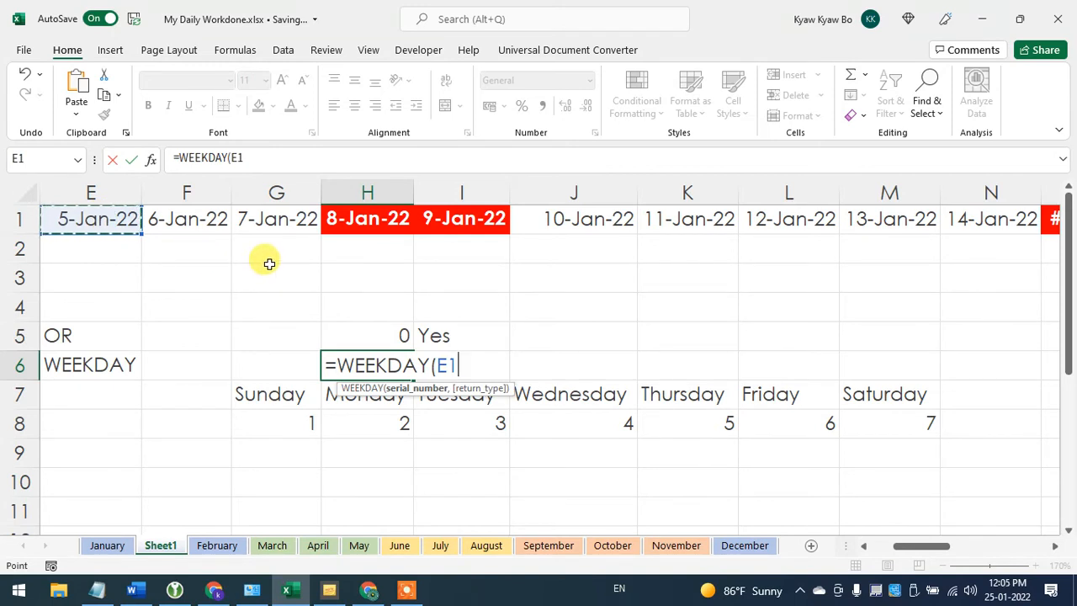
text())
key(Return)
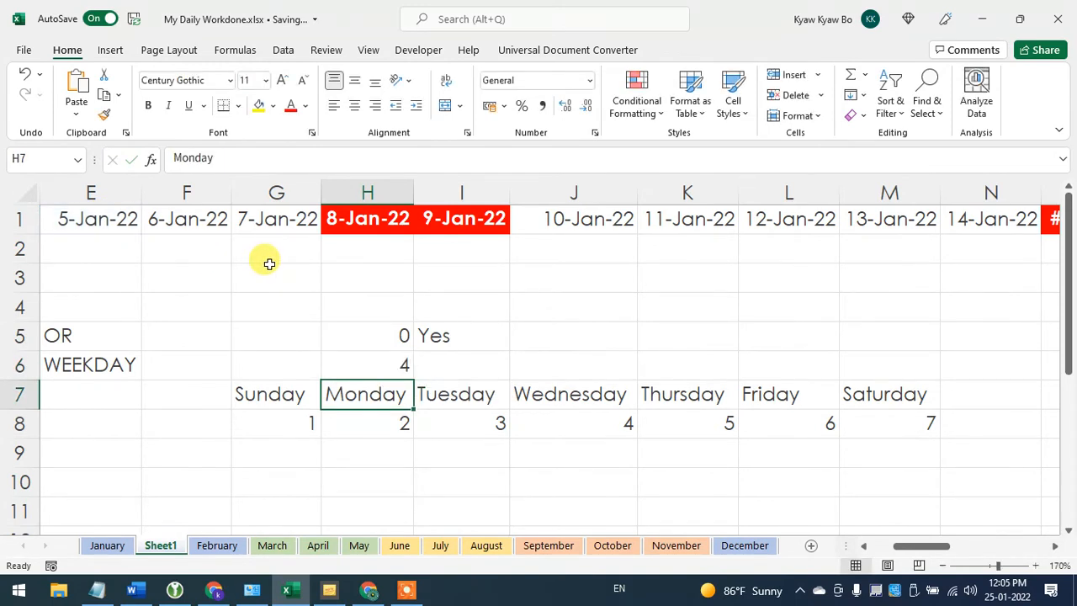
- Check the WEEKDAY result in H6 against Wednesday's number in J8 and 5 January 2022 in the system calendar
click(360, 362)
click(572, 421)
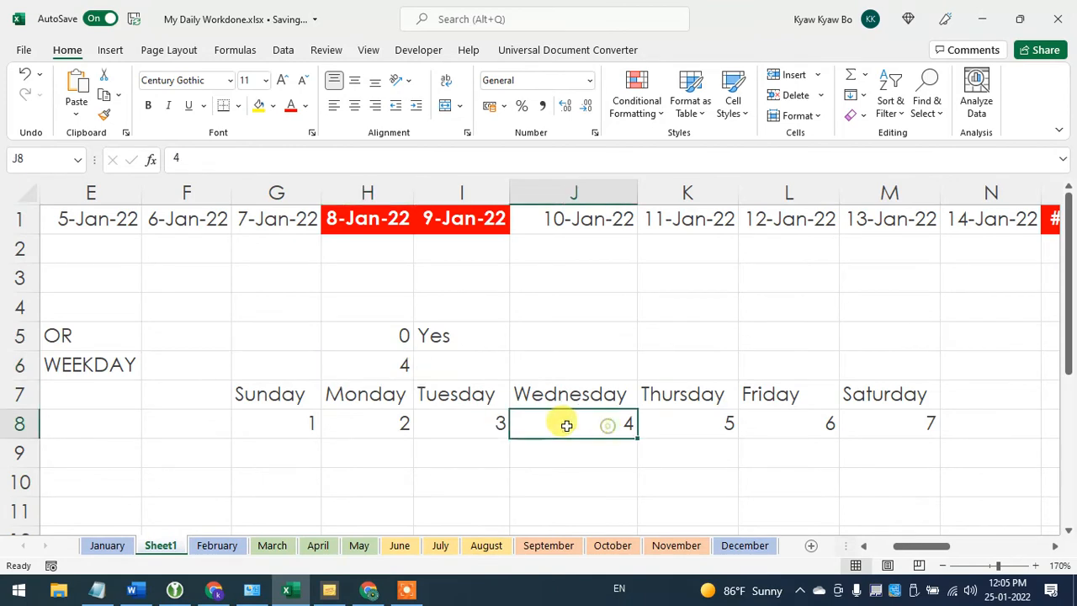
click(1018, 595)
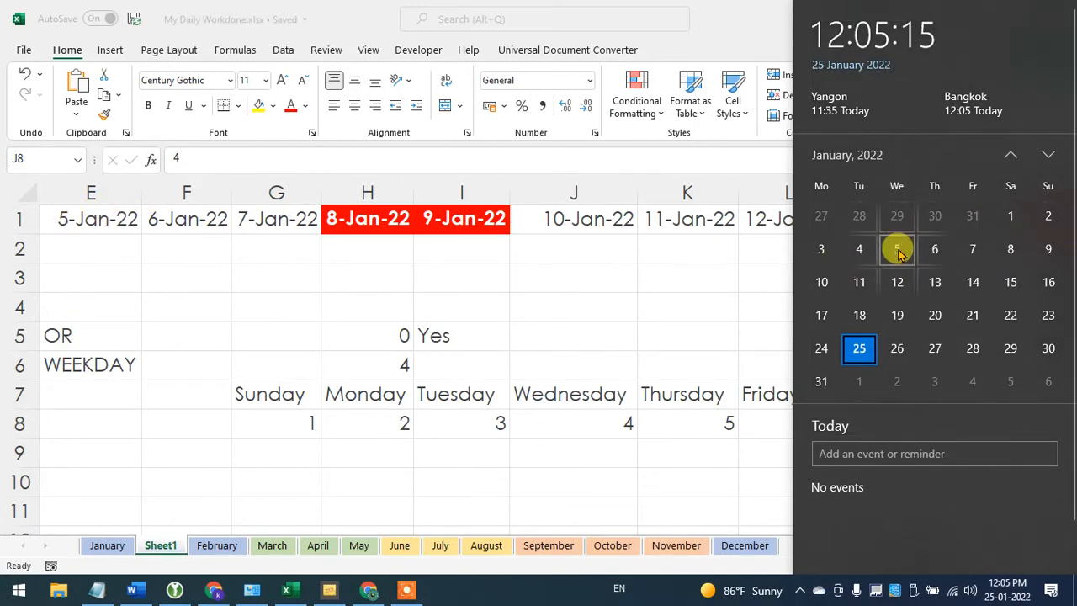
click(368, 366)
click(368, 365)
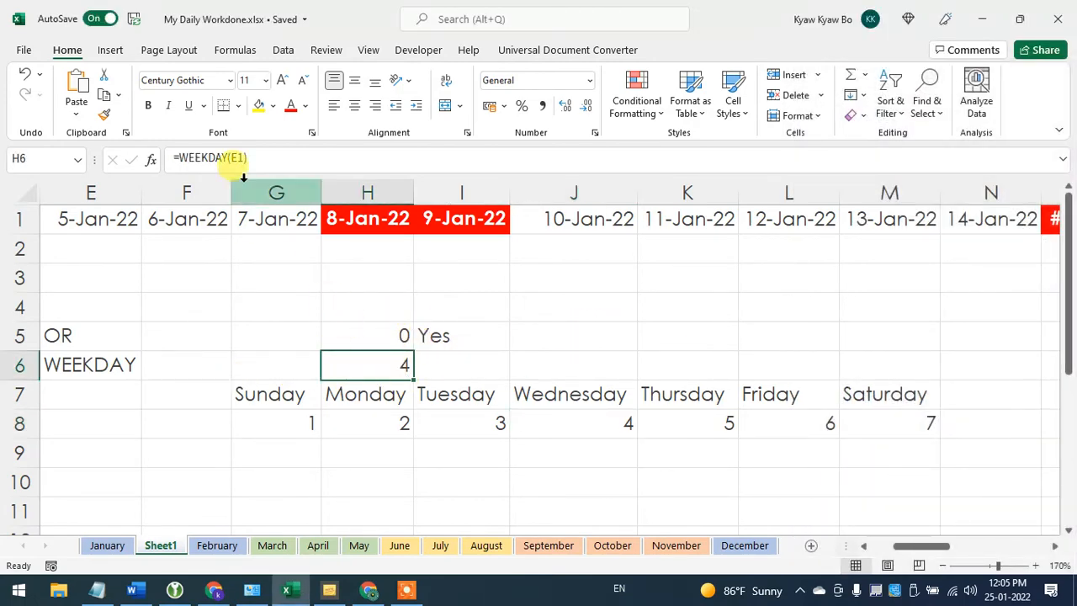
- Change the reference in H6 from E1 to H1 so the formula reads =WEEKDAY(H1)
double_click(378, 363)
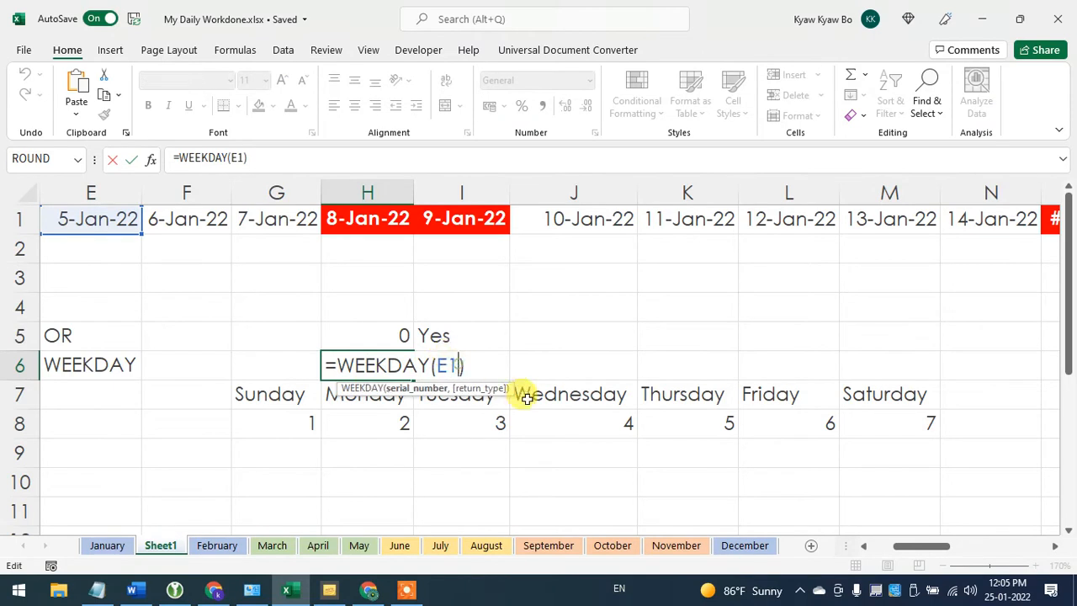
key(BackSpace)
key(BackSpace)
click(365, 217)
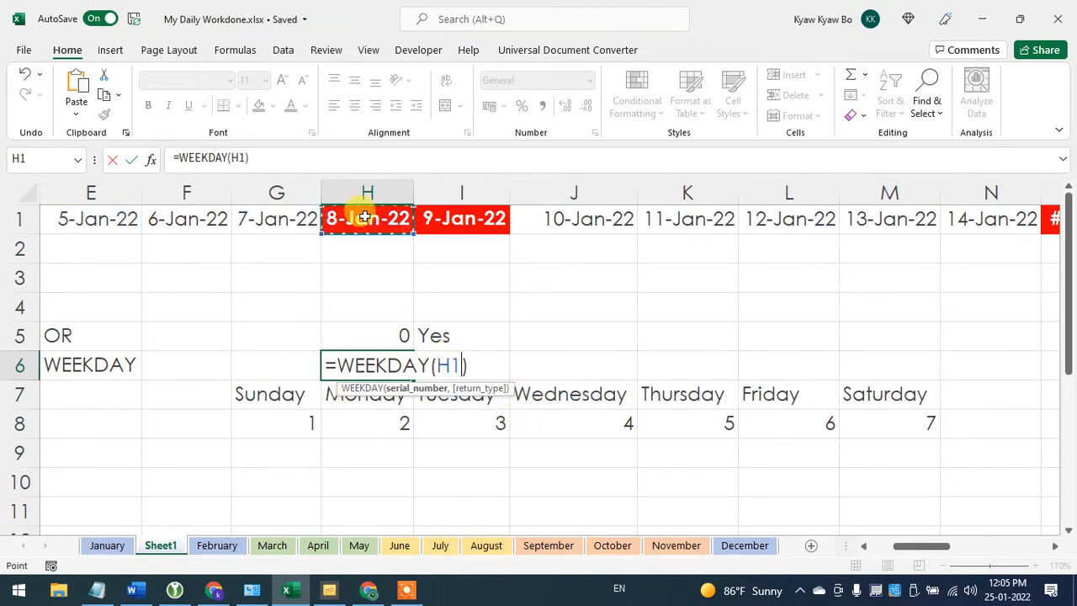
key(Return)
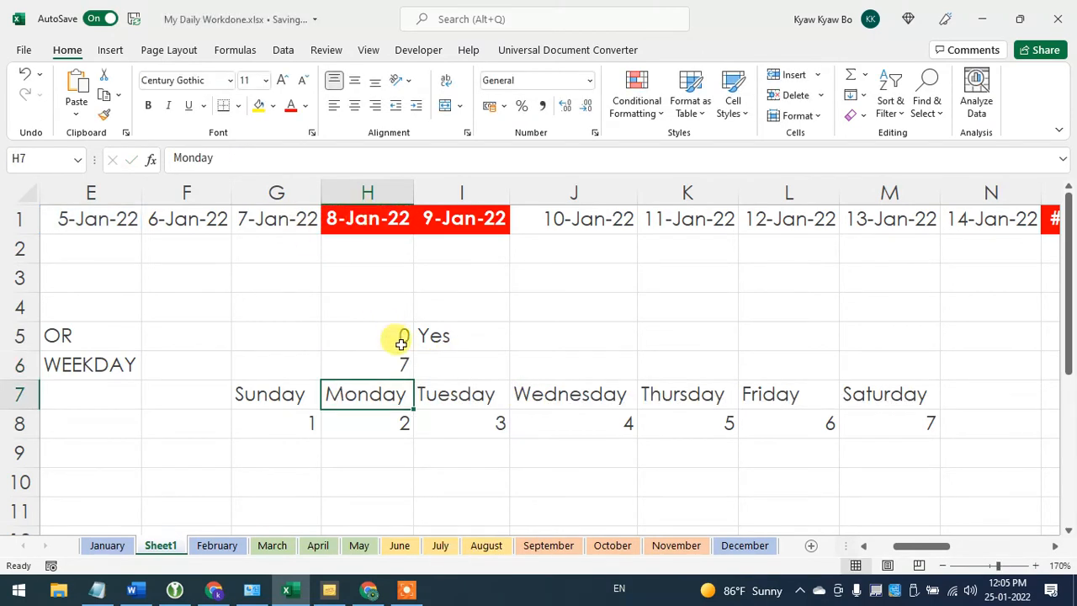
- Compare the WEEKDAY result in H6 with the date in H1 and review the formula's arguments
click(362, 365)
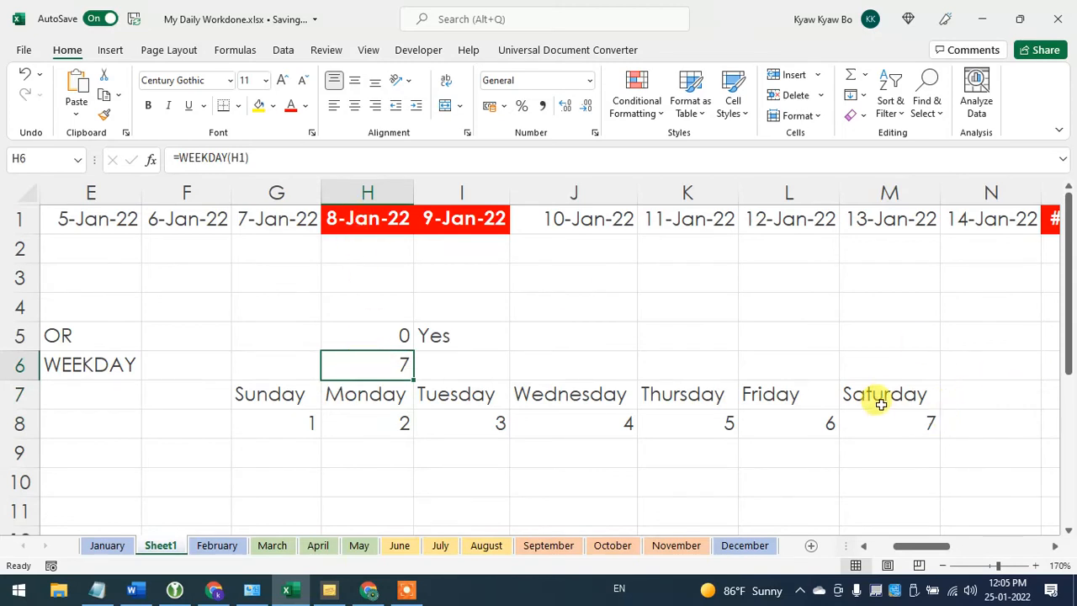
click(360, 219)
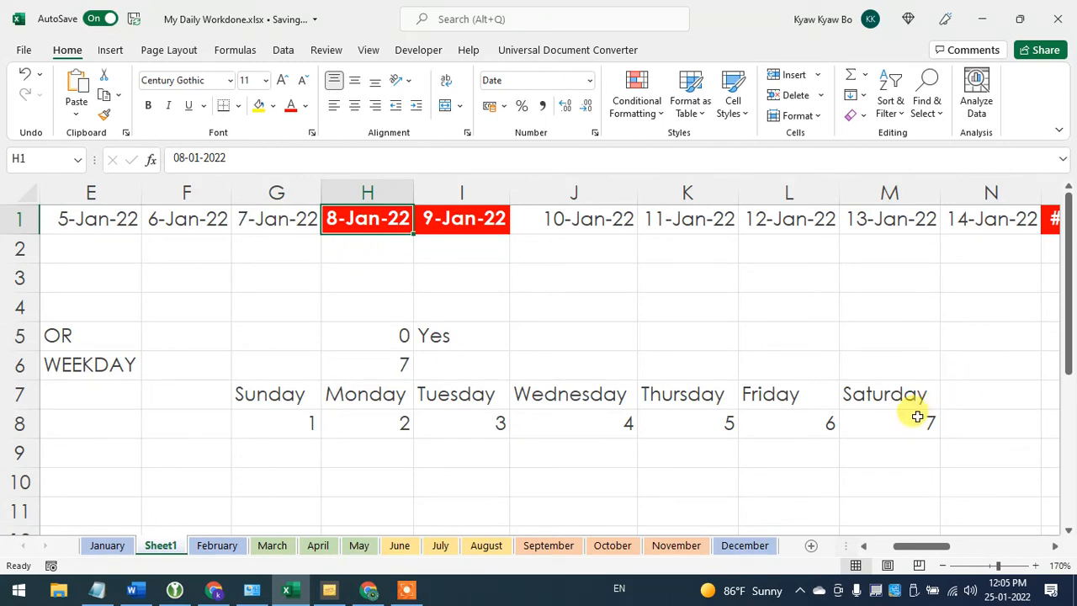
click(377, 363)
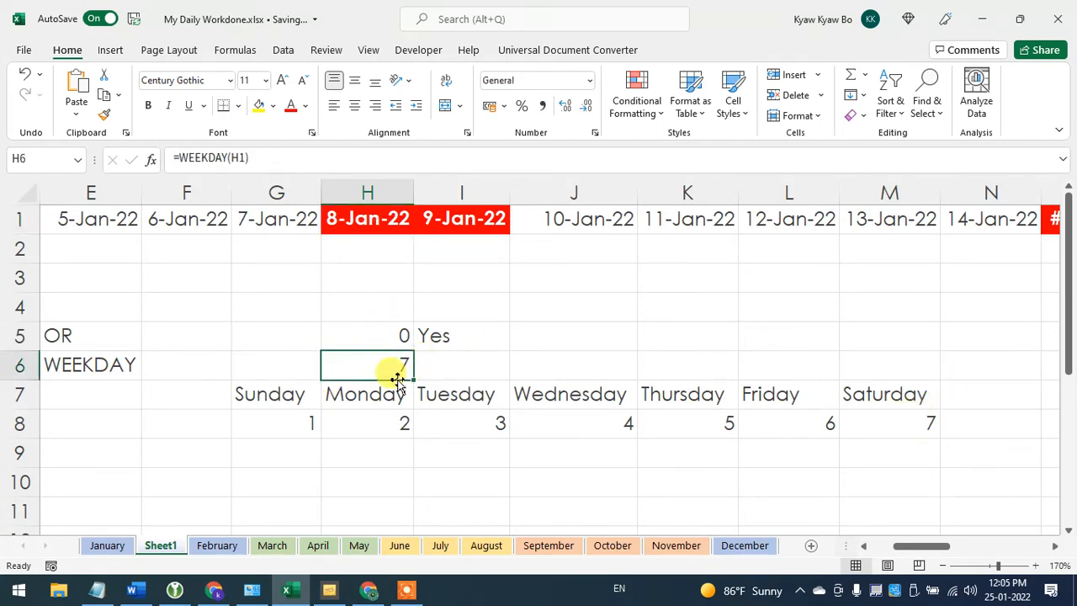
double_click(379, 367)
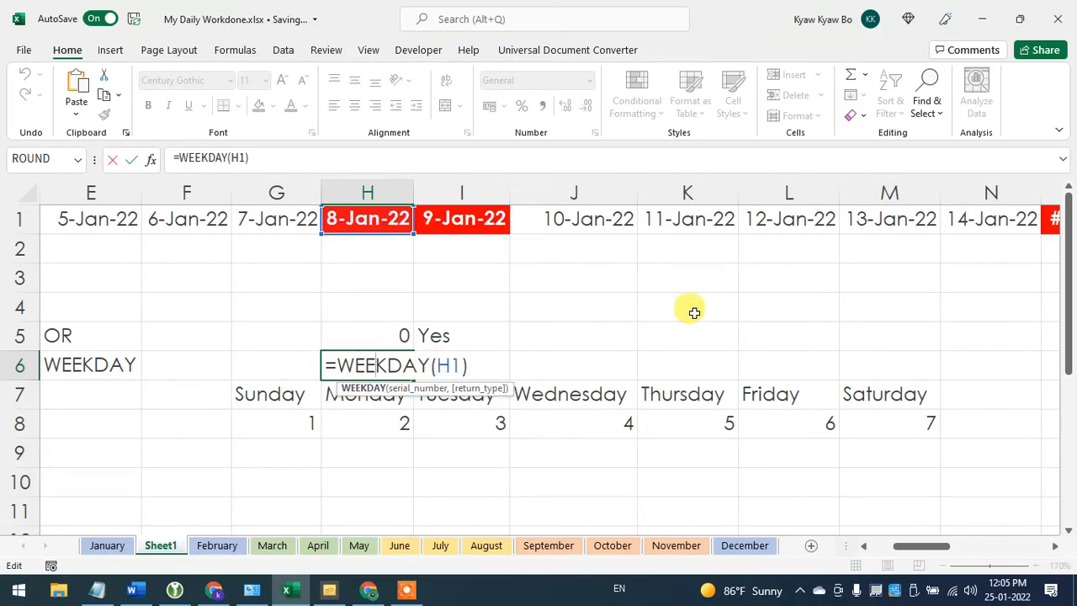
key(Return)
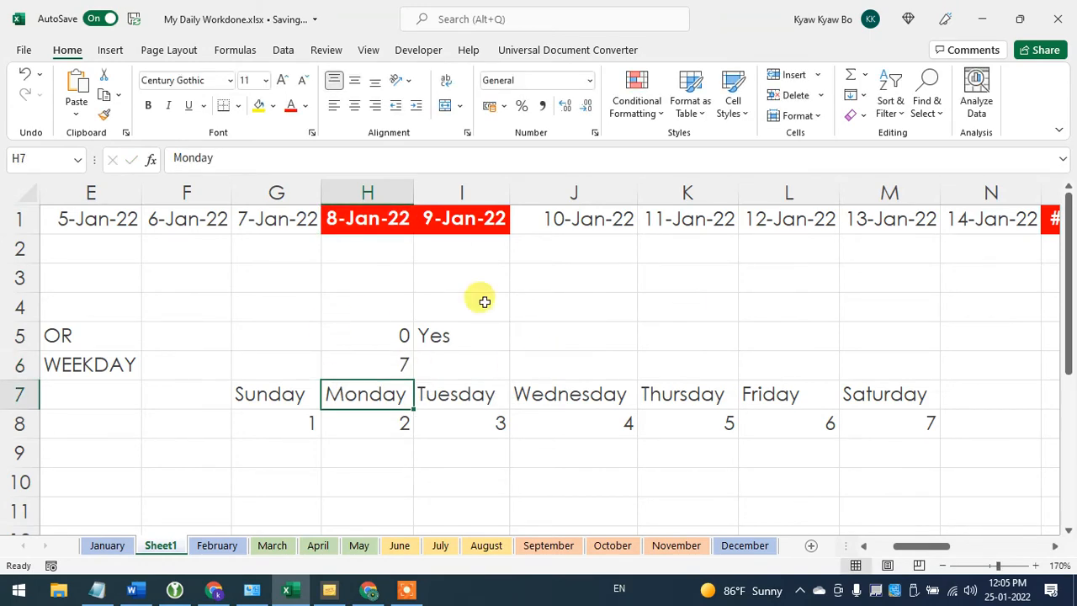
- Review the dates along row 1 and autofit all columns of the sheet to show every date in full
click(598, 299)
drag(900, 543, 1071, 523)
click(1055, 546)
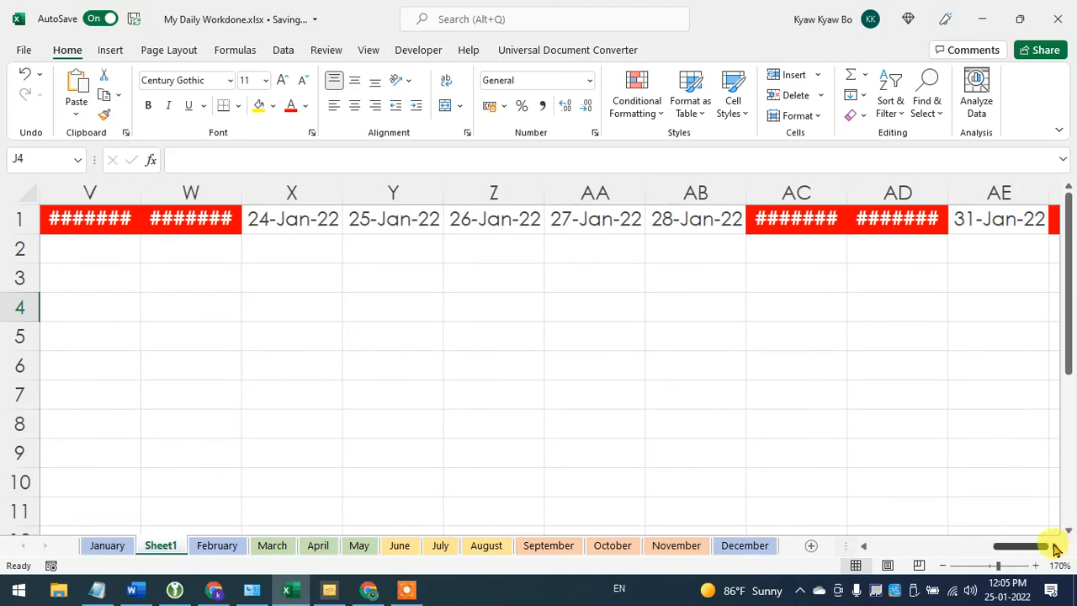
drag(1009, 549, 858, 547)
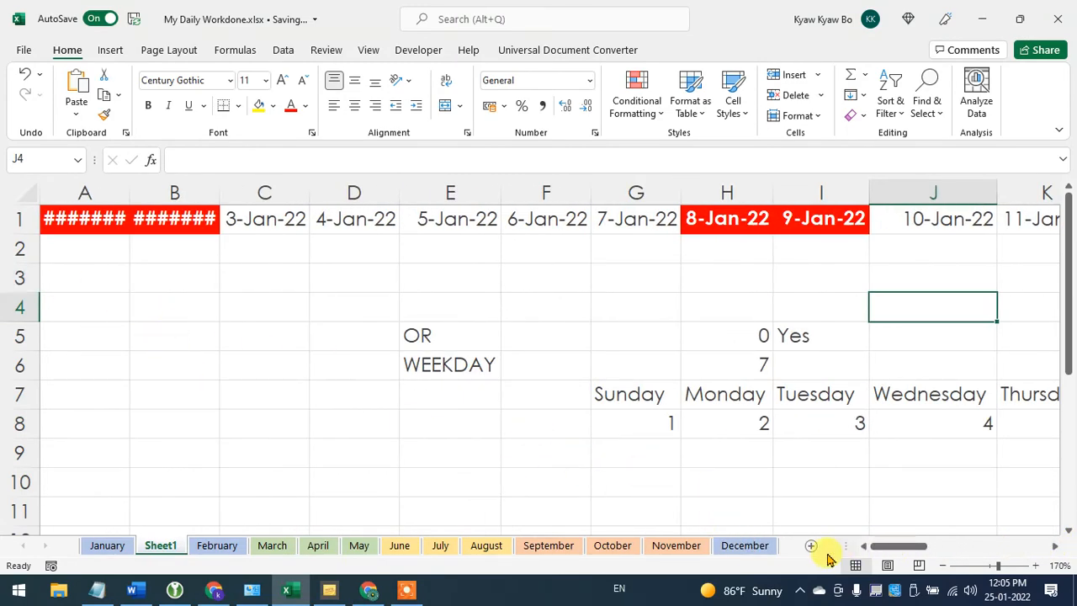
click(159, 362)
click(112, 314)
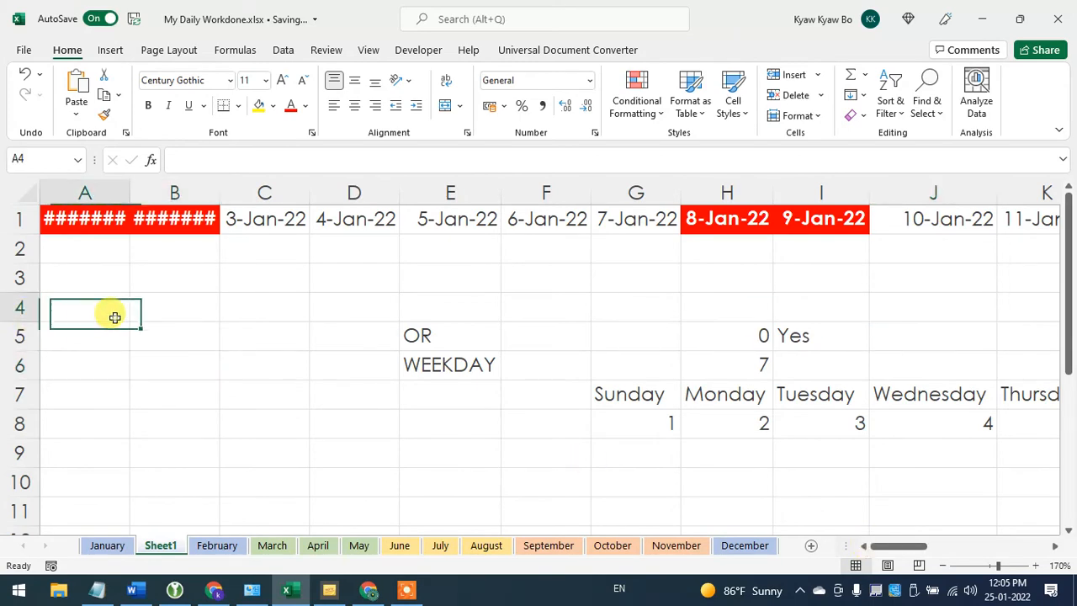
click(96, 279)
click(17, 188)
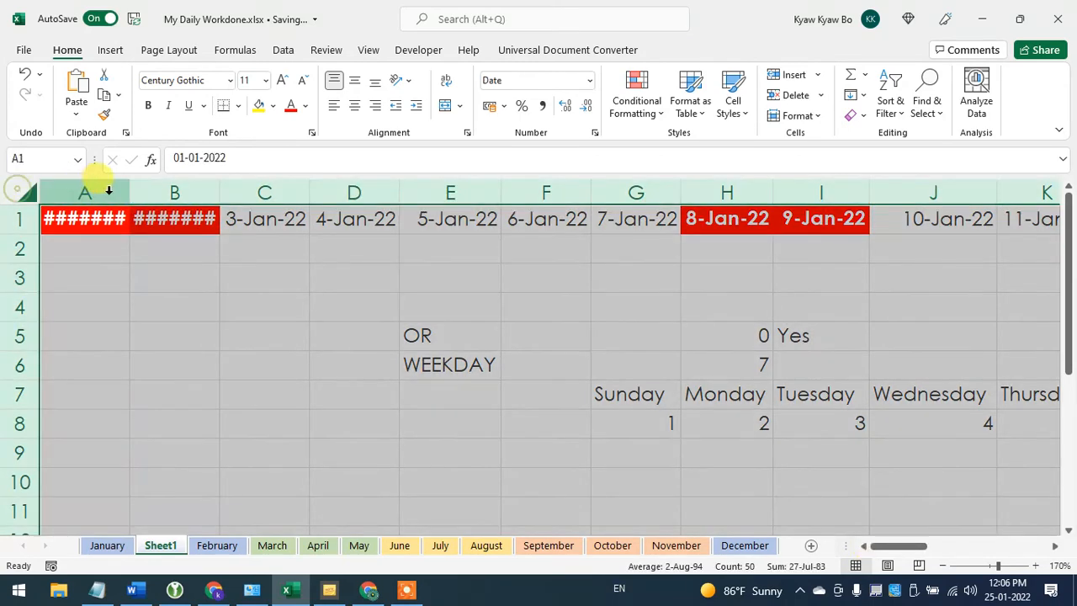
double_click(130, 193)
click(149, 313)
- Enter the date 1 January 2022 in cell A3
click(78, 299)
click(77, 285)
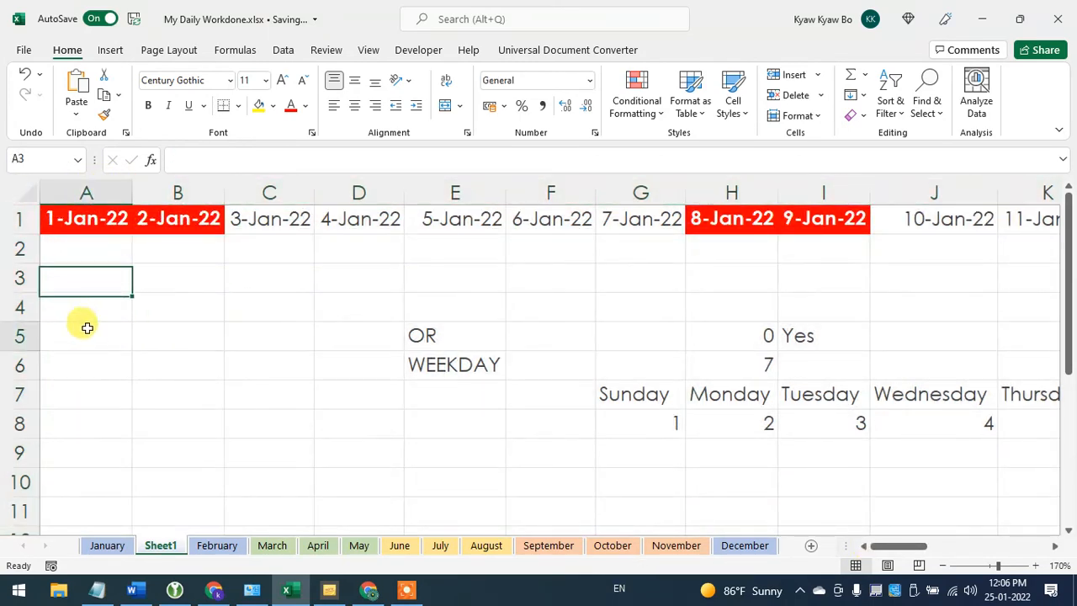
click(101, 327)
click(87, 283)
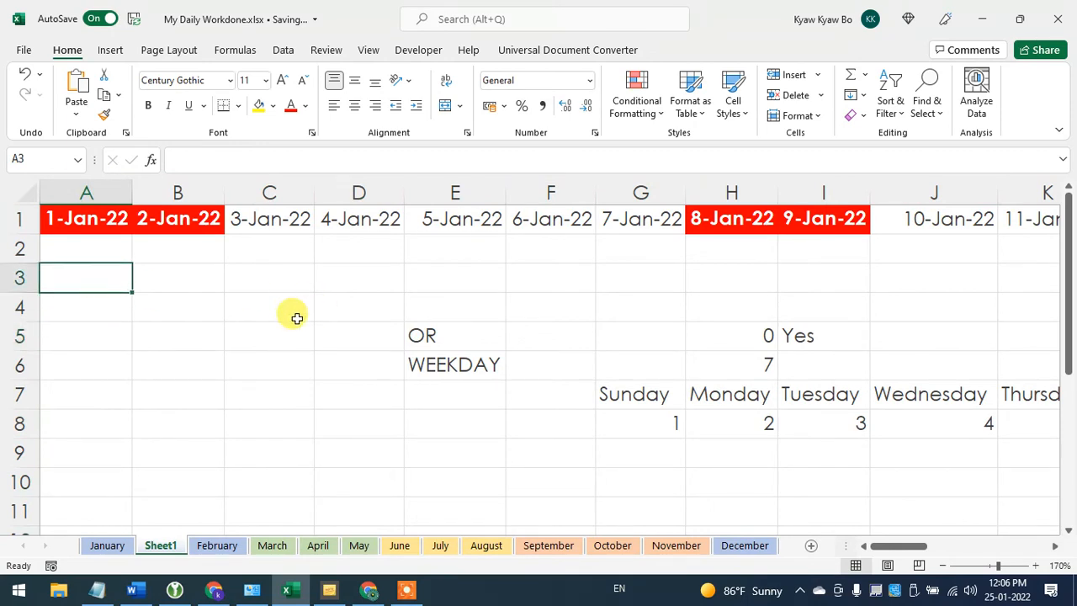
text(1-1)
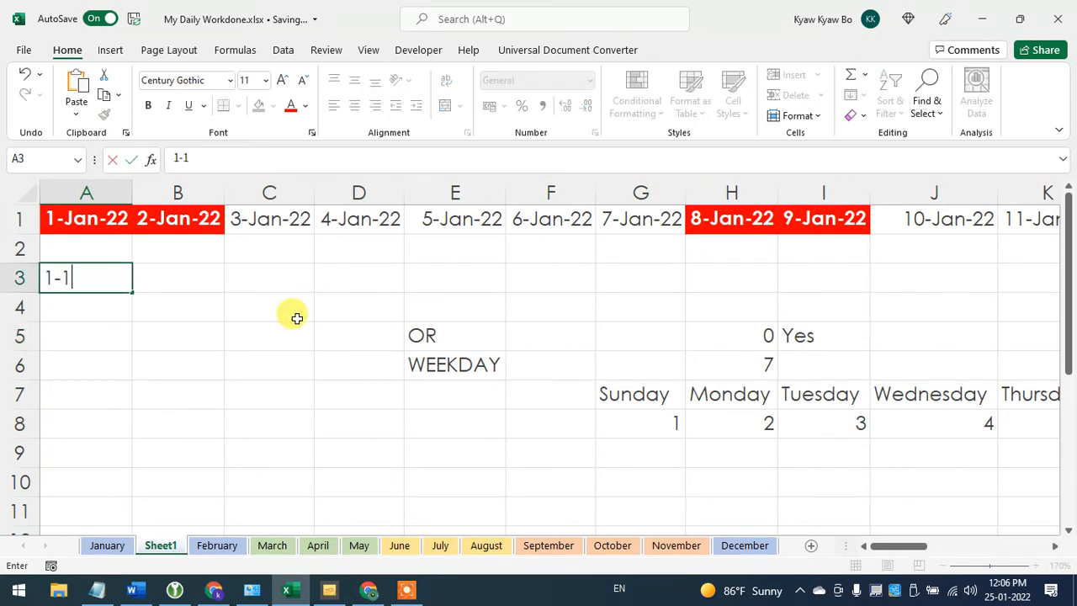
key(Return)
click(103, 280)
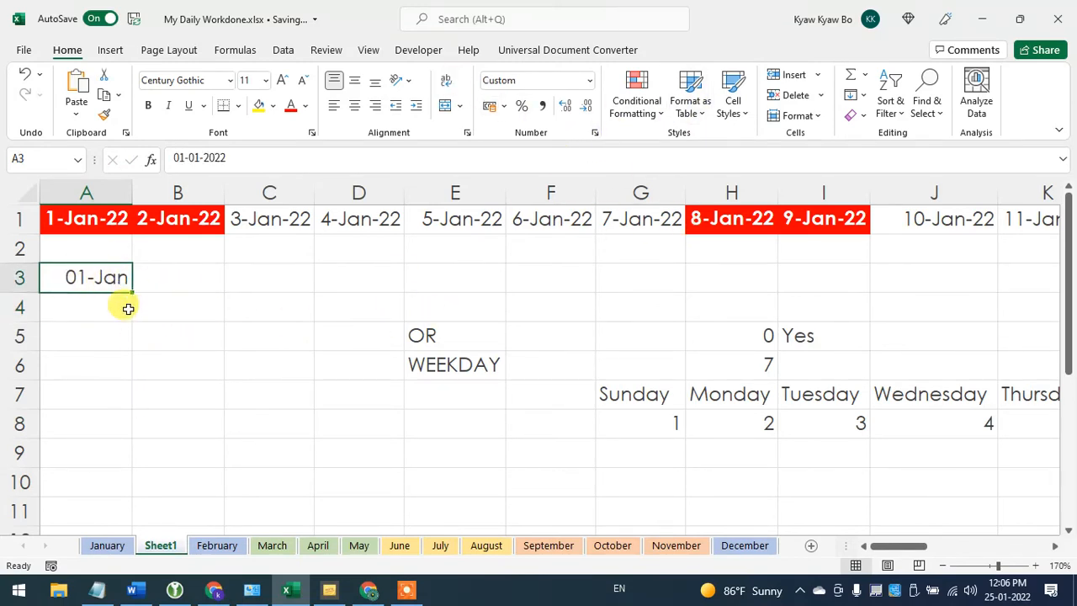
- Format column A with the Date number format of type 14-Mar-12
click(110, 192)
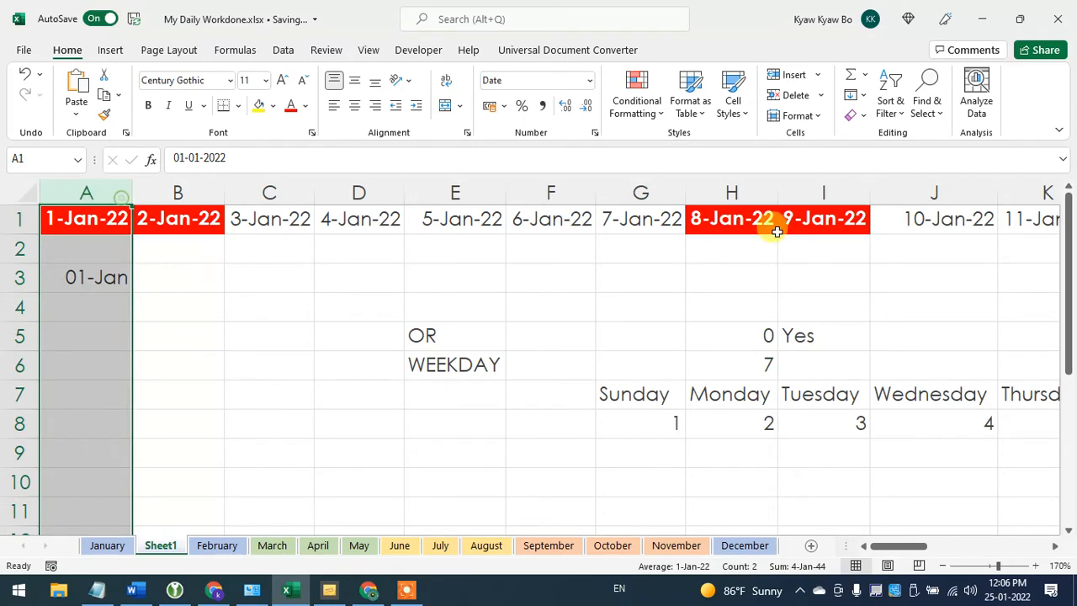
click(594, 133)
click(557, 149)
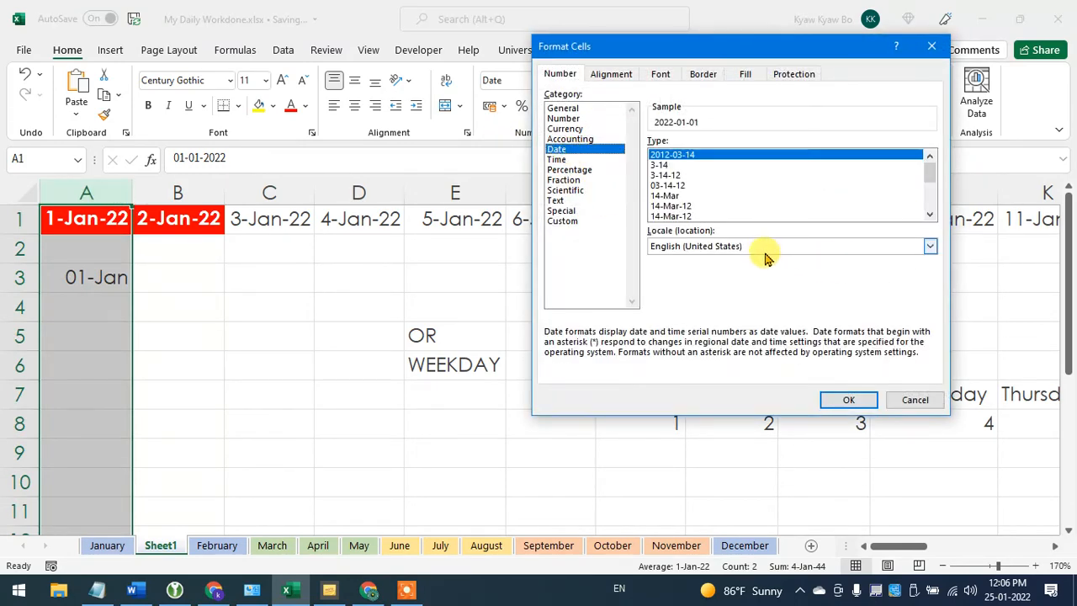
click(687, 207)
click(847, 402)
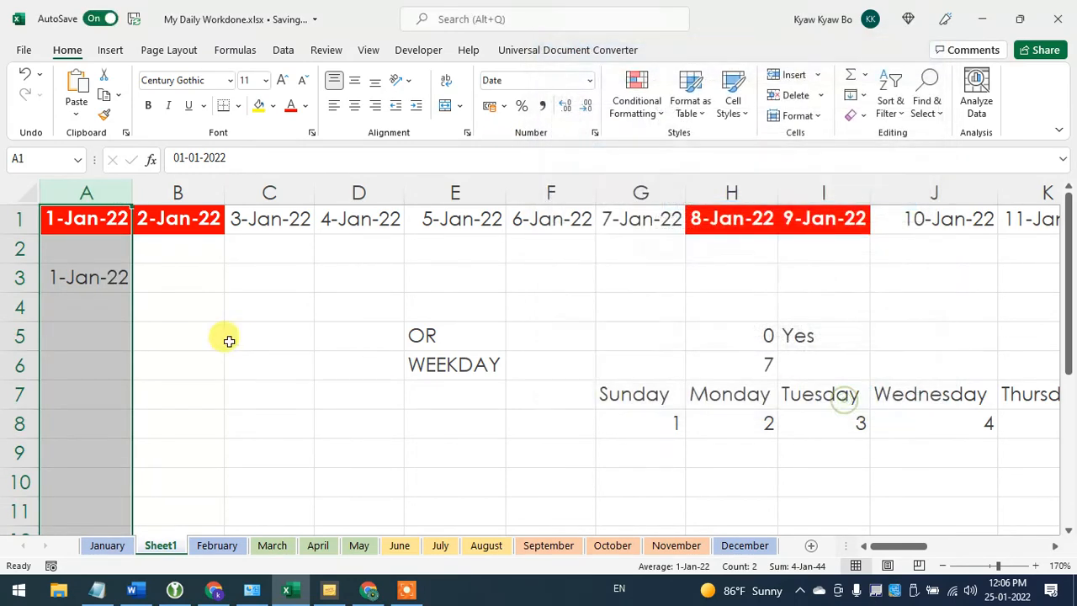
click(241, 328)
- Fill the dates down from A3 through A33 and autofit column A to show them in full
click(84, 273)
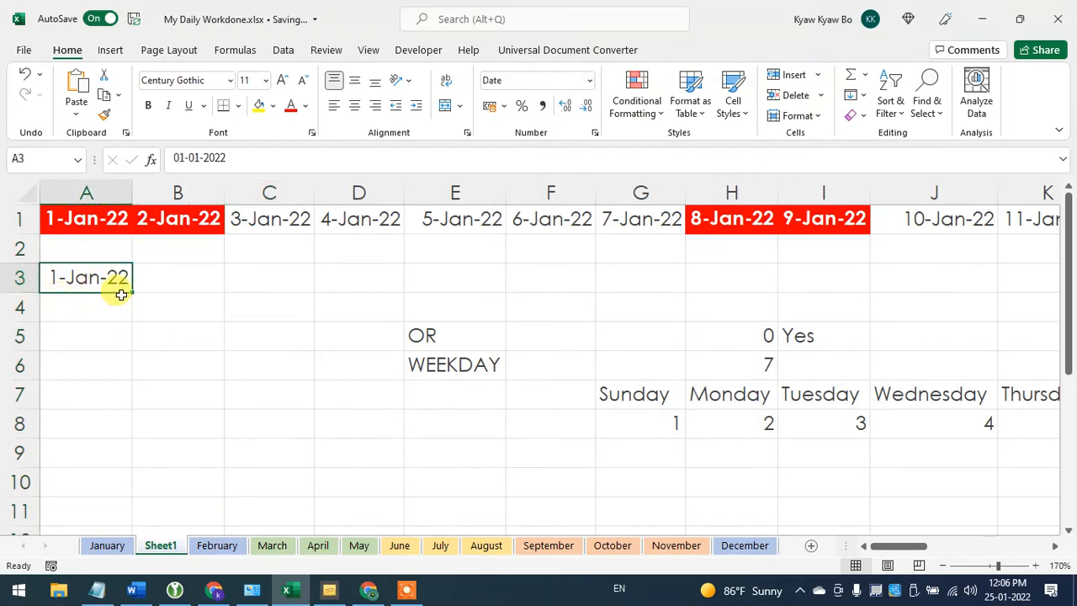
drag(132, 292, 120, 439)
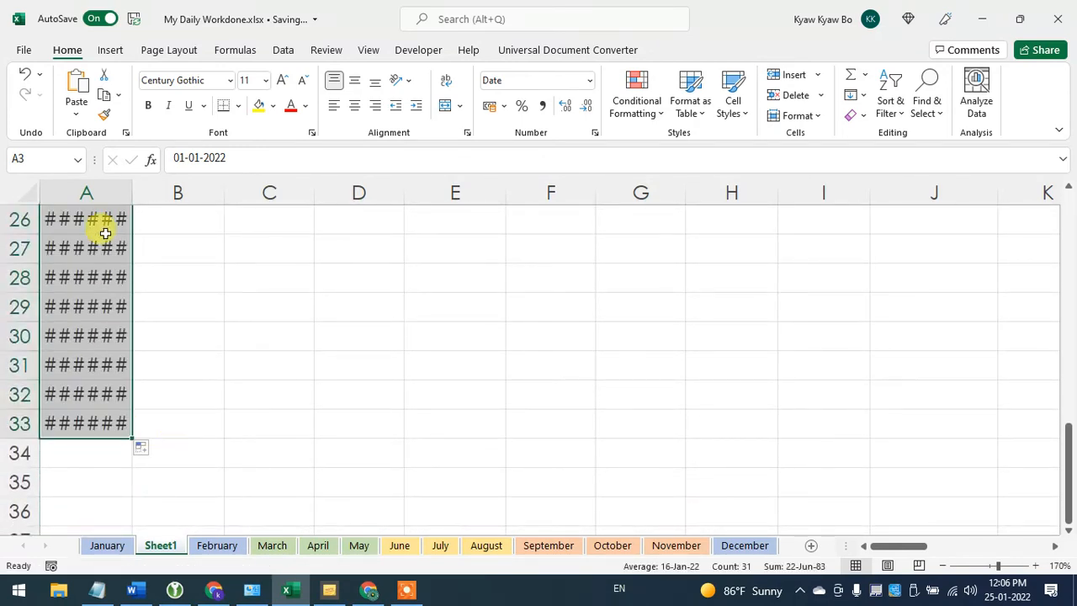
double_click(130, 190)
scroll(149, 310, up, 8)
click(91, 306)
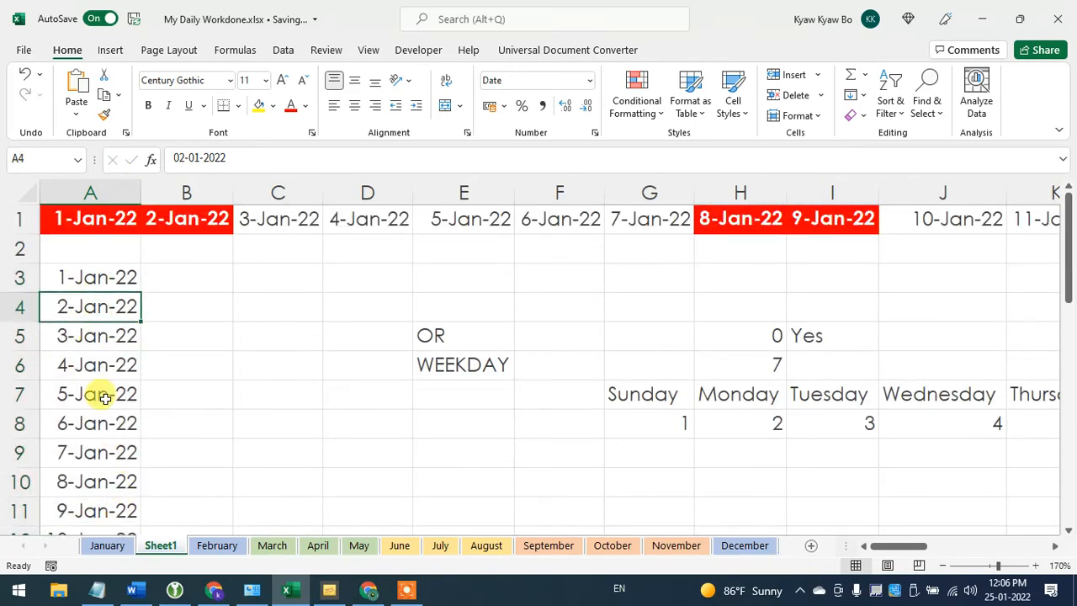
click(98, 278)
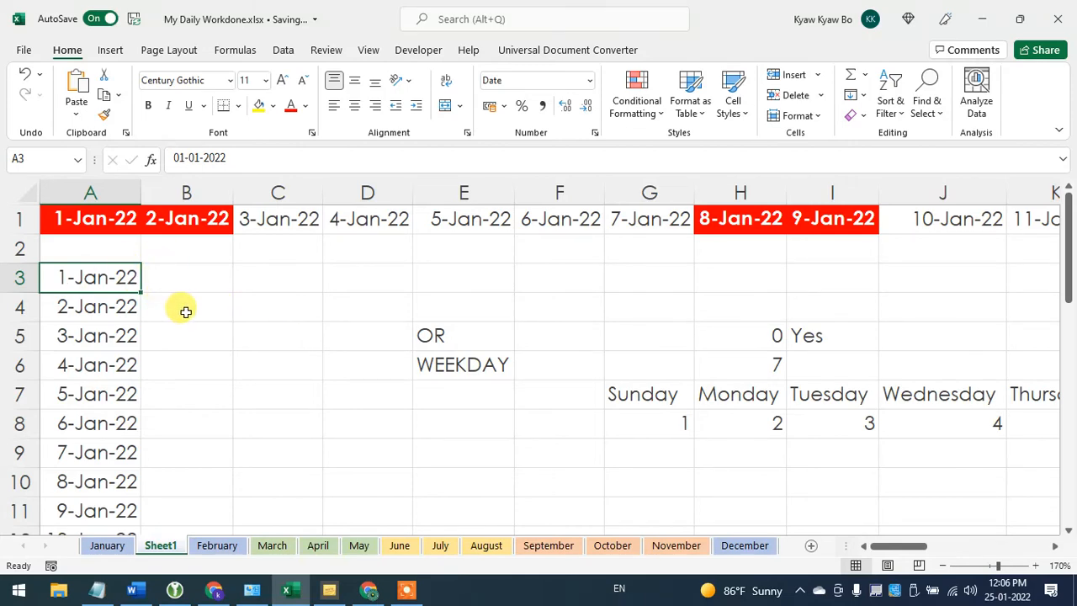
- Start a new conditional formatting rule for the dates in A3:A33 that uses a formula to determine which cells to format
key(ctrl+shift+Down)
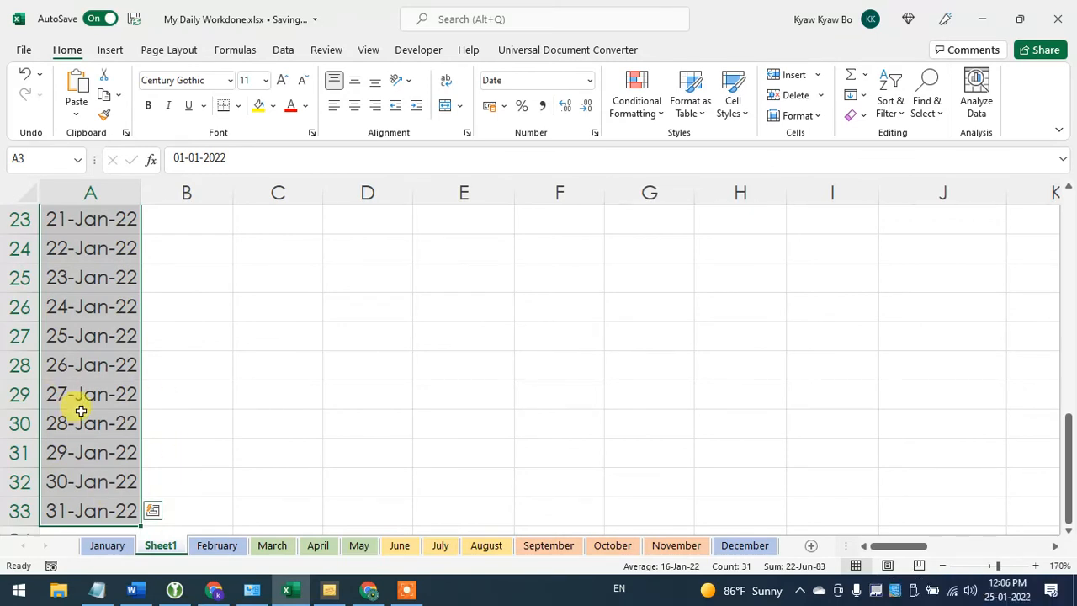
click(660, 114)
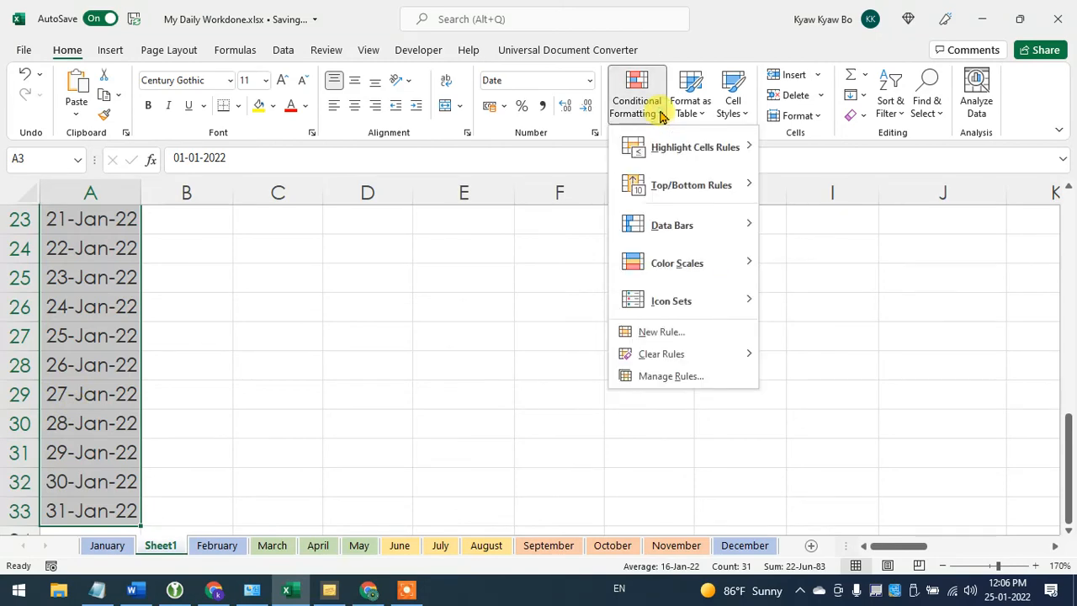
click(678, 331)
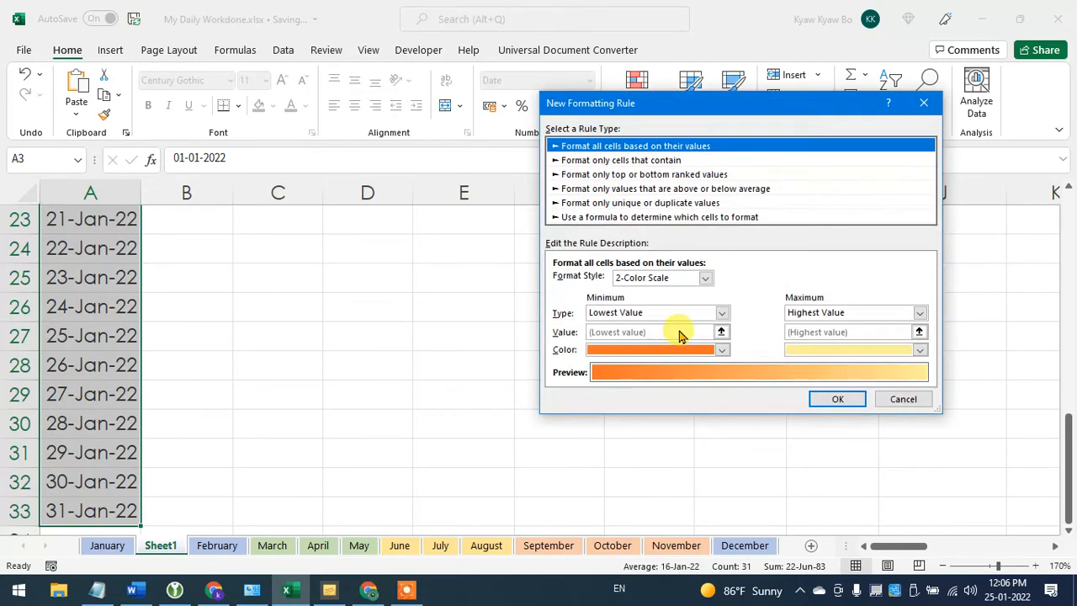
click(653, 219)
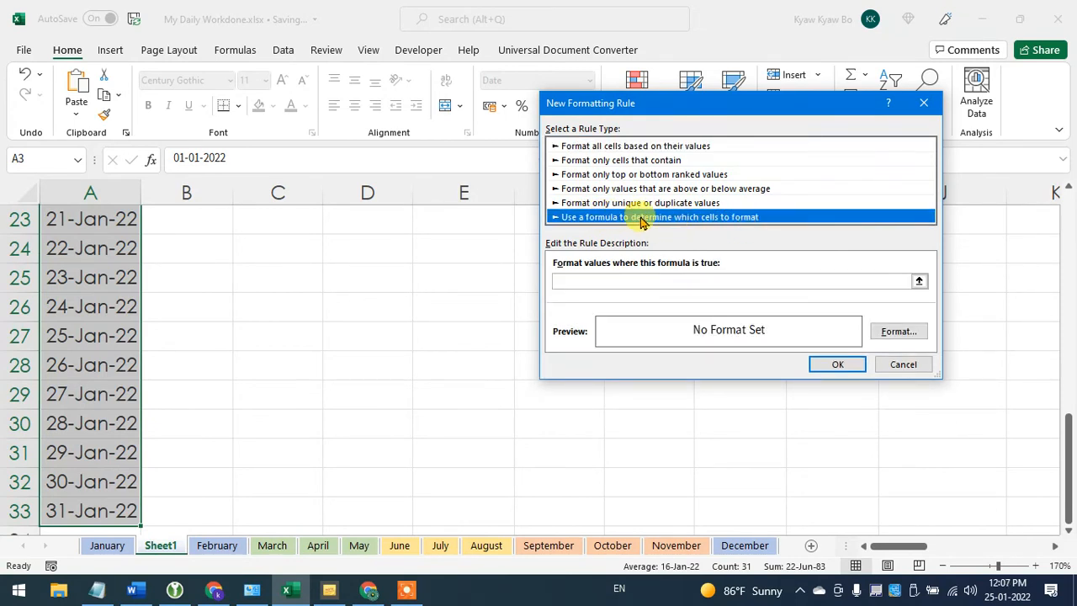
click(601, 281)
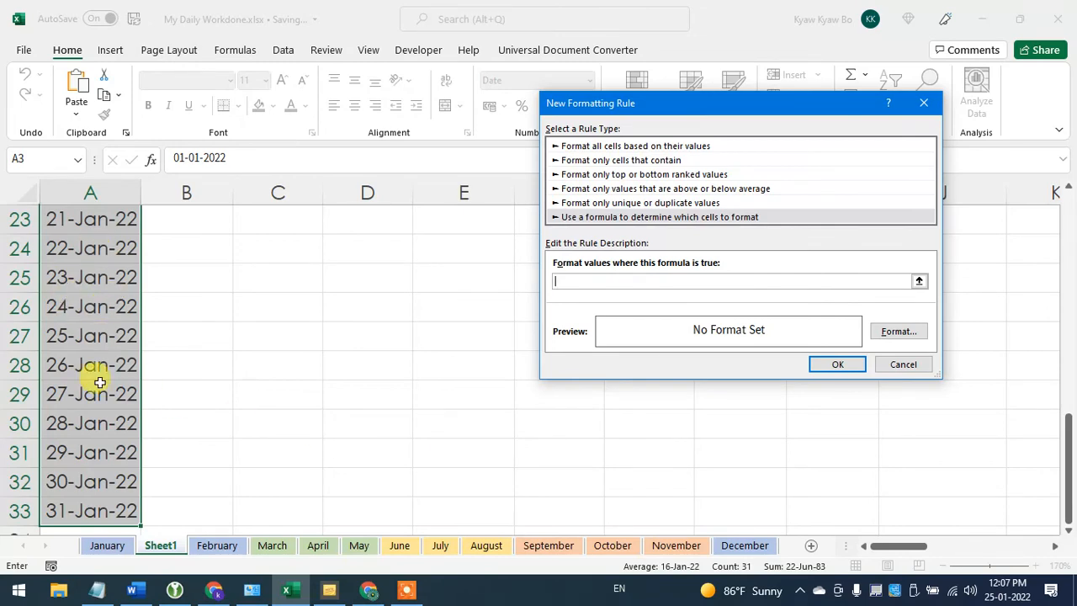
scroll(106, 394, up, 7)
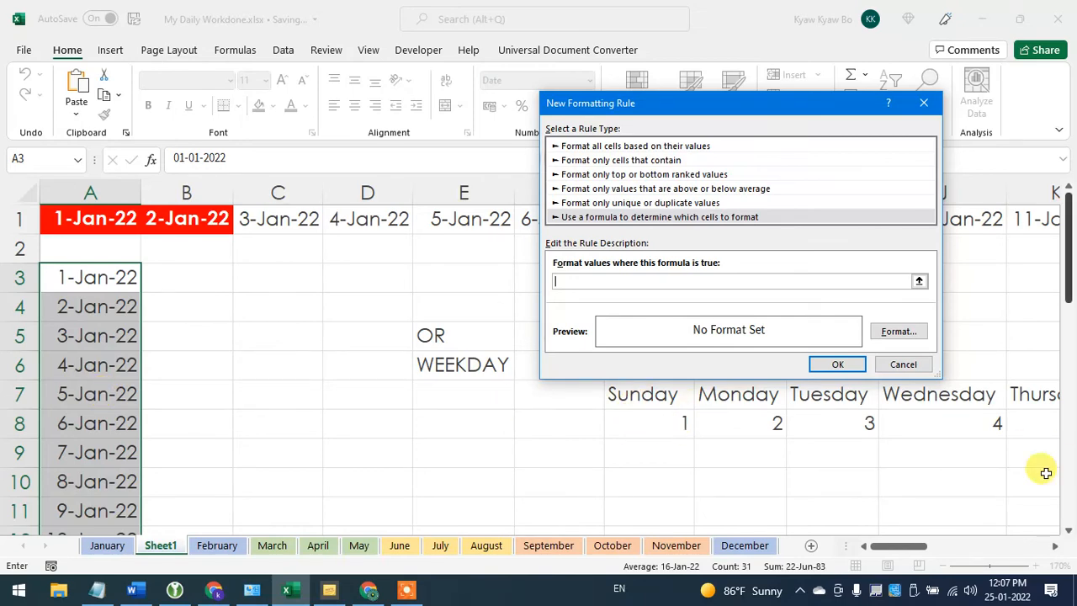
mouse_move(914, 547)
mouse_down()
mouse_move(959, 547)
mouse_move(914, 545)
mouse_move(926, 547)
mouse_up()
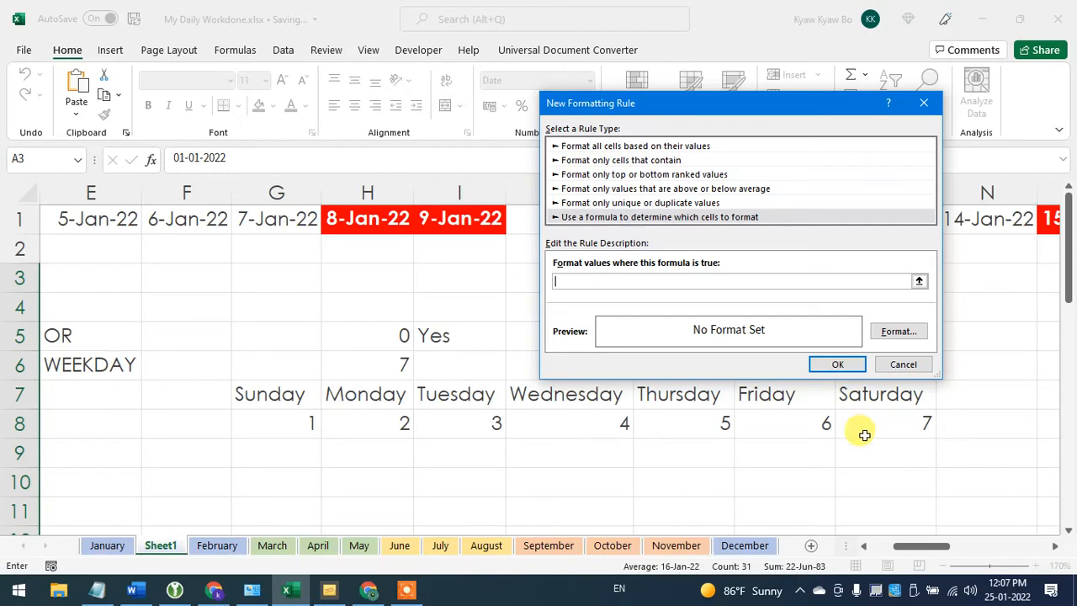
drag(936, 551, 860, 549)
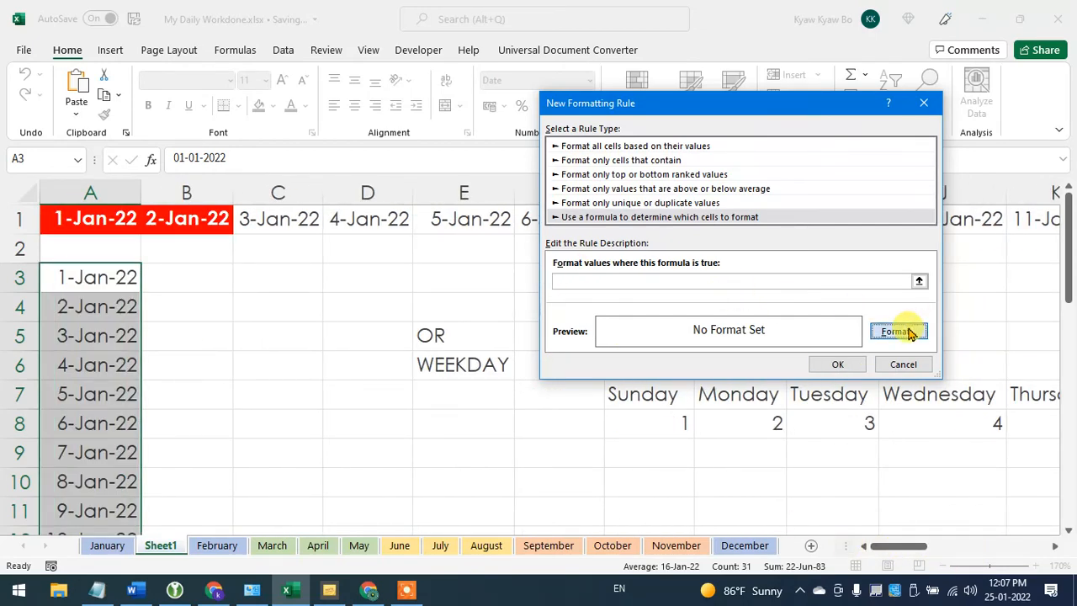
- Set the rule's format to a red fill with a white, bold font
click(900, 332)
click(683, 63)
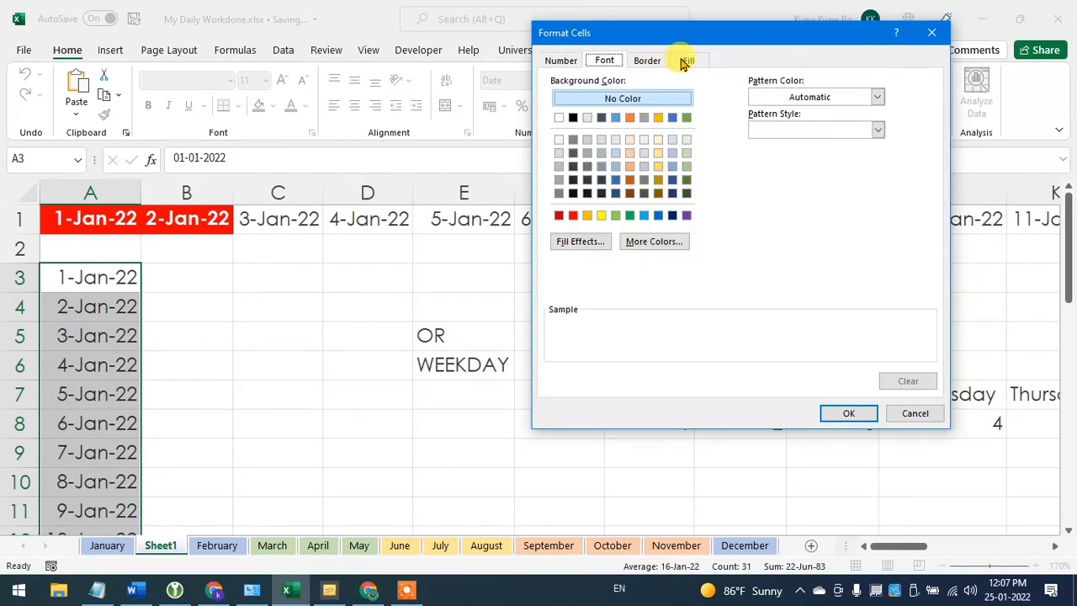
click(576, 216)
click(604, 61)
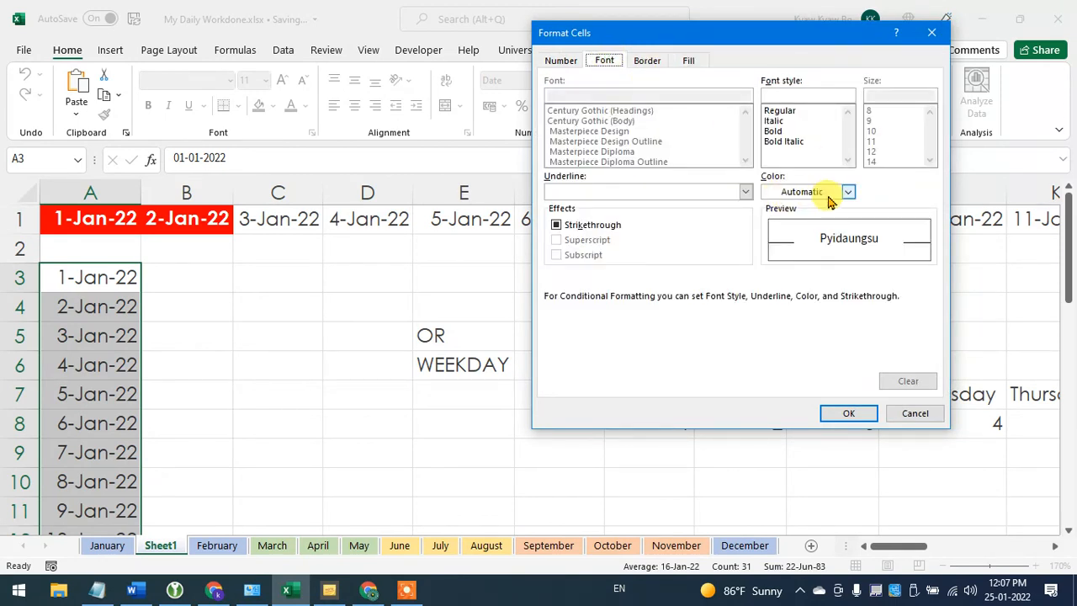
click(844, 193)
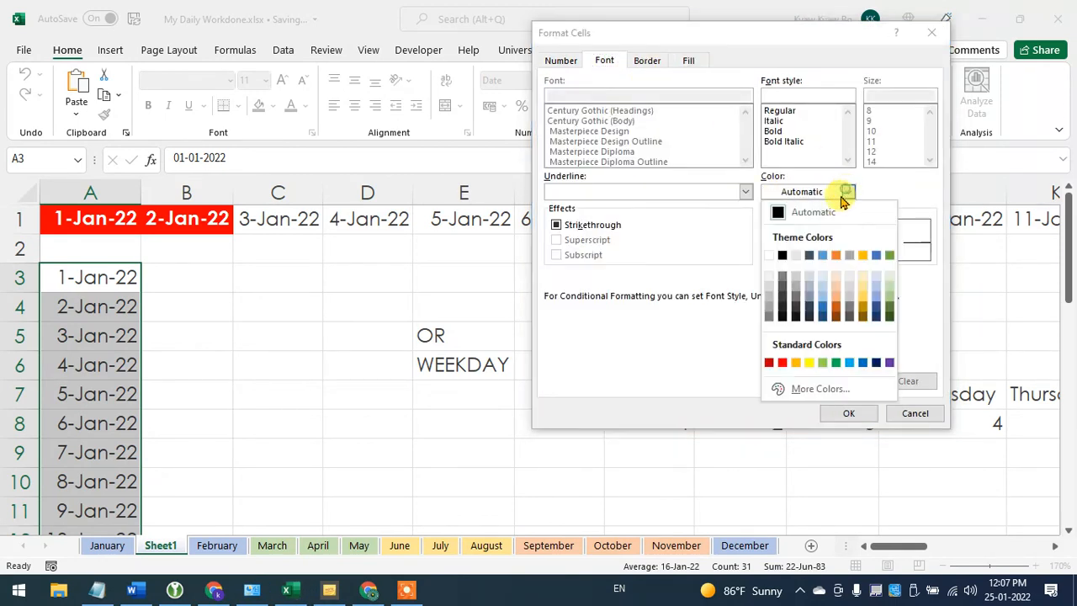
click(769, 257)
click(777, 132)
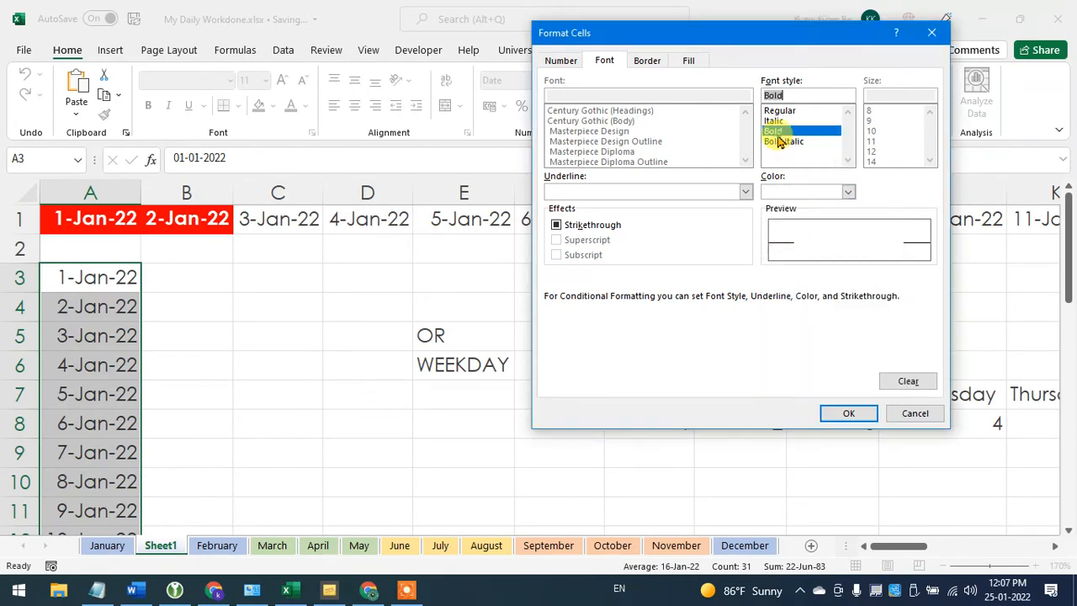
click(849, 416)
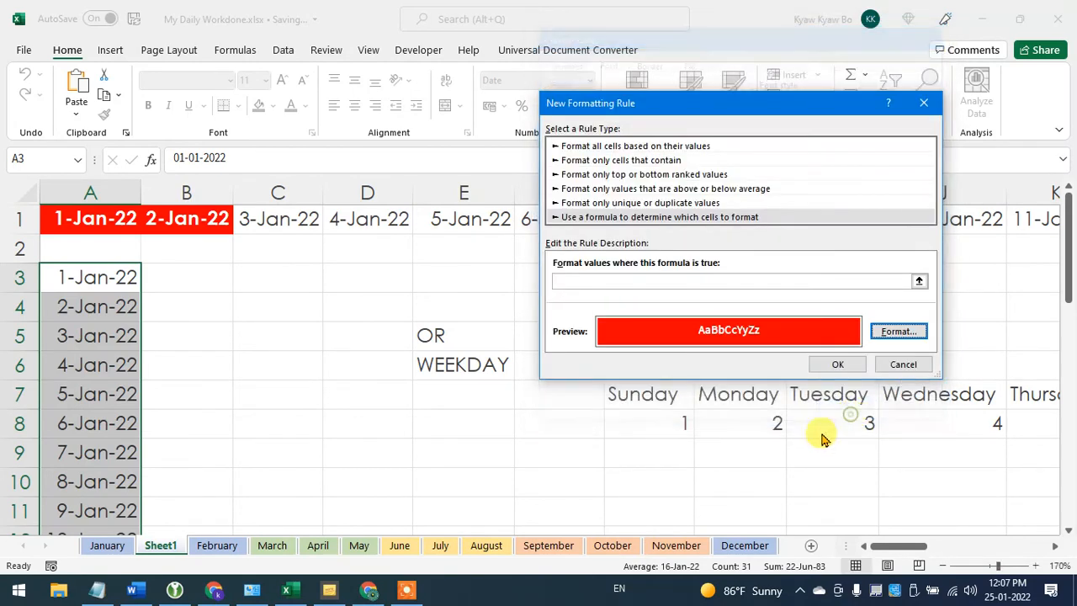
- Enter the rule formula =OR(WEEKDAY(A3)=1,WEEKDAY(A3)=7) and apply the rule to the date column
click(621, 280)
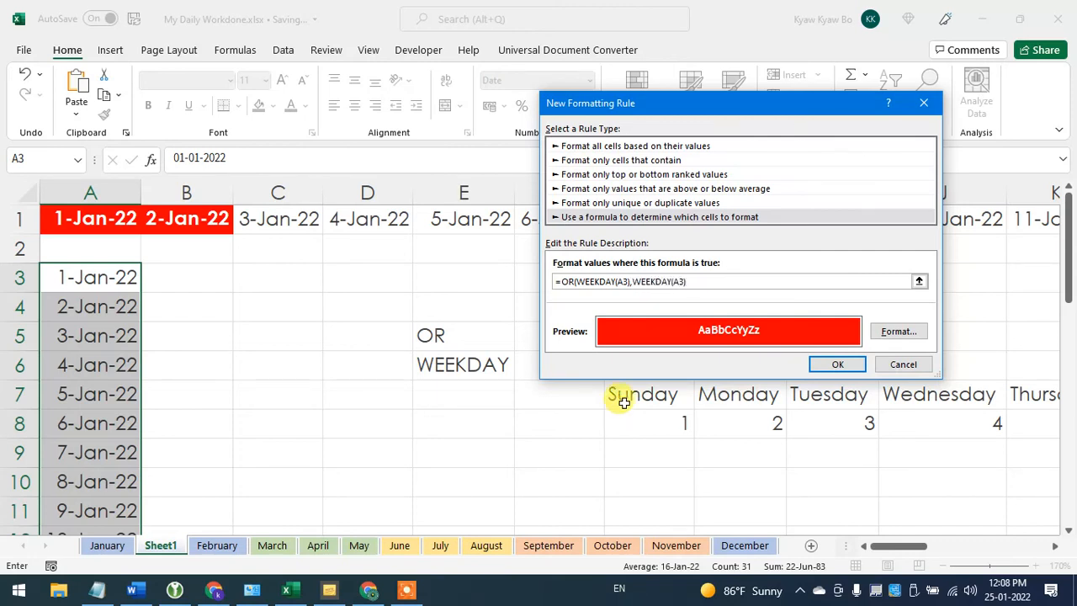
click(630, 282)
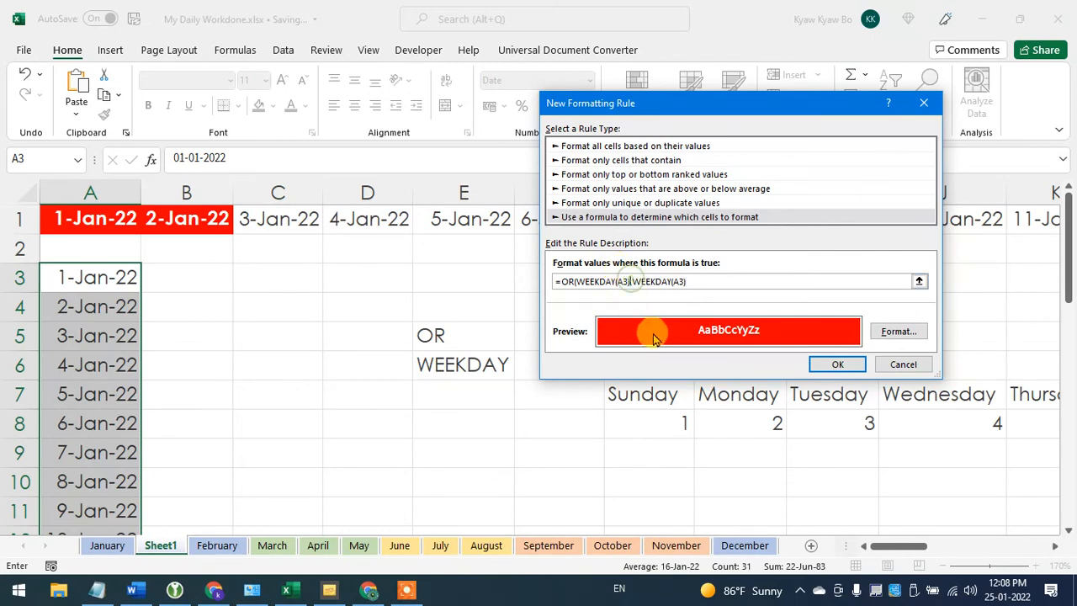
text(=1)
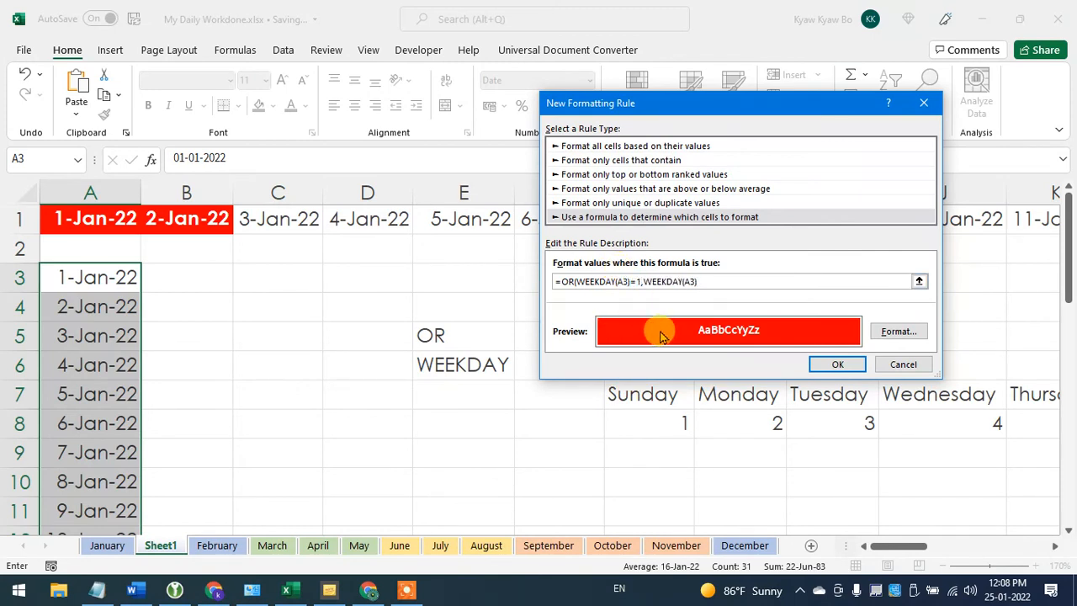
click(703, 281)
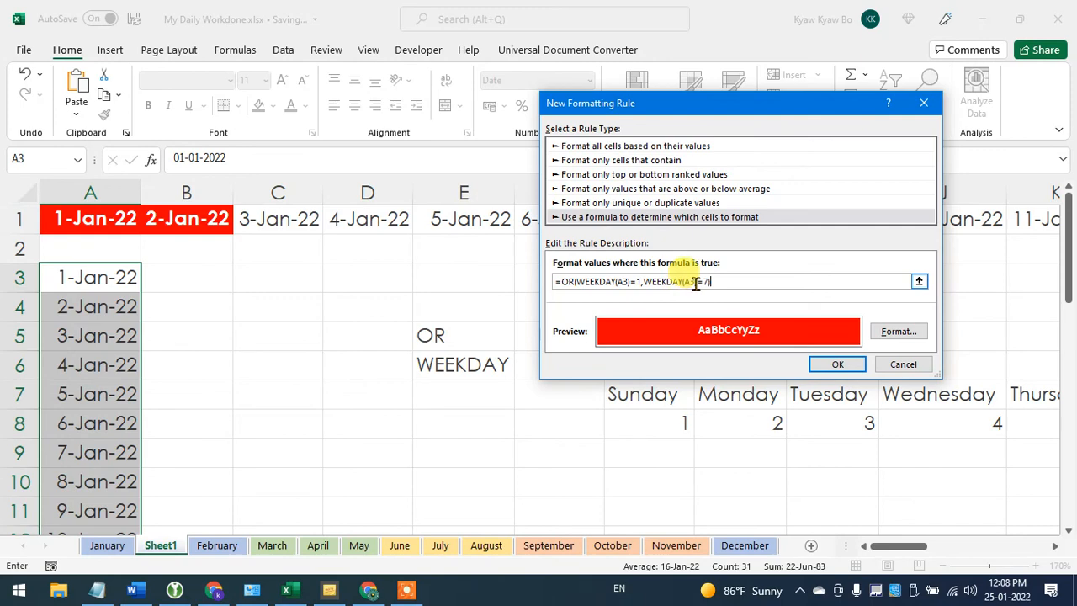
click(820, 364)
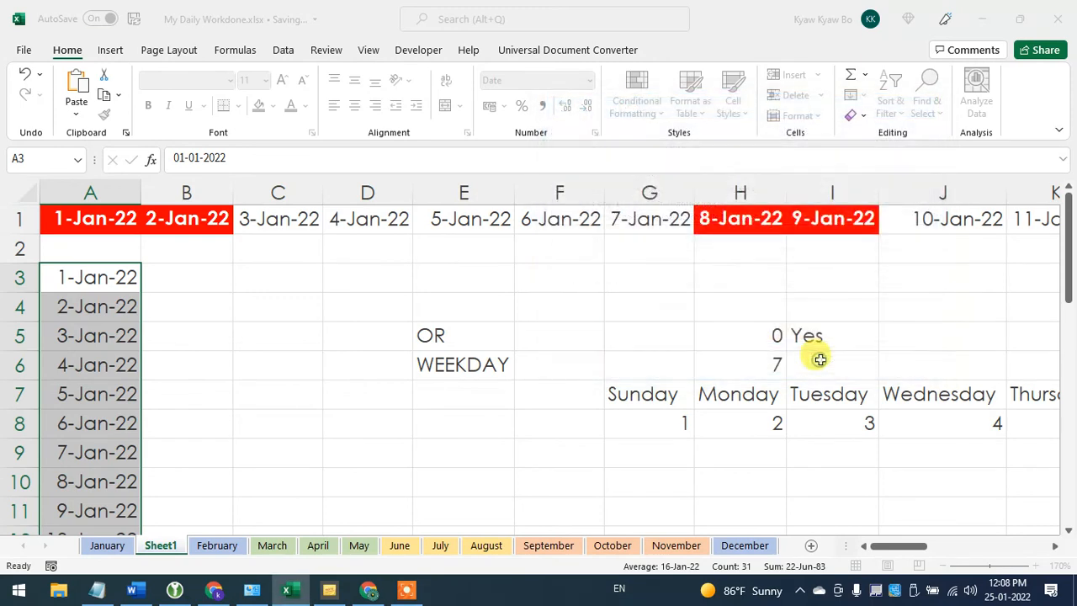
click(95, 353)
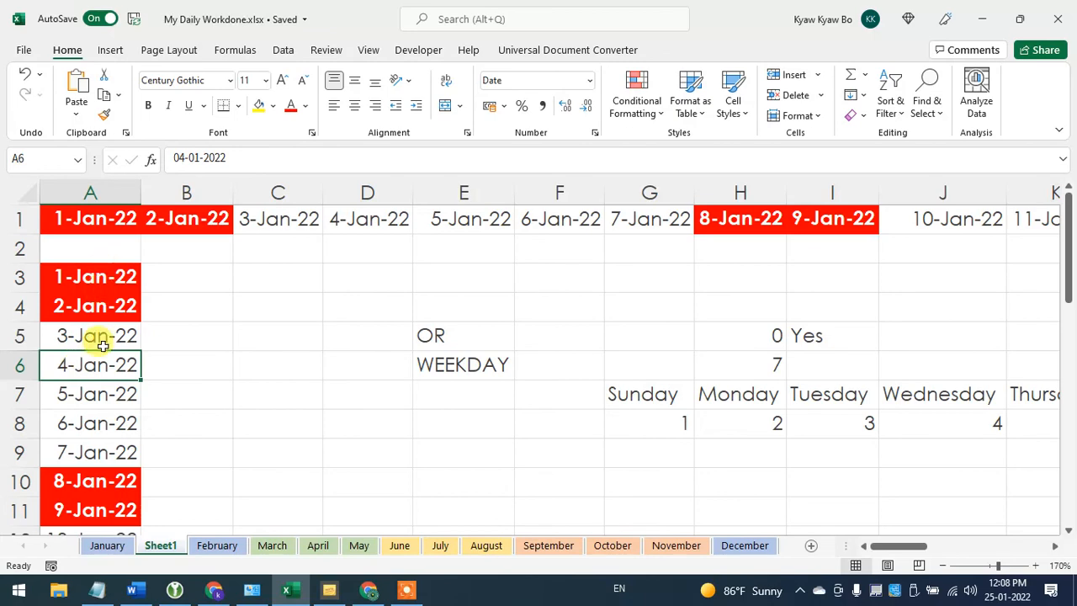
- Widen column A slightly so the bold weekend dates show in full
scroll(96, 336, down, 3)
scroll(105, 330, down, 2)
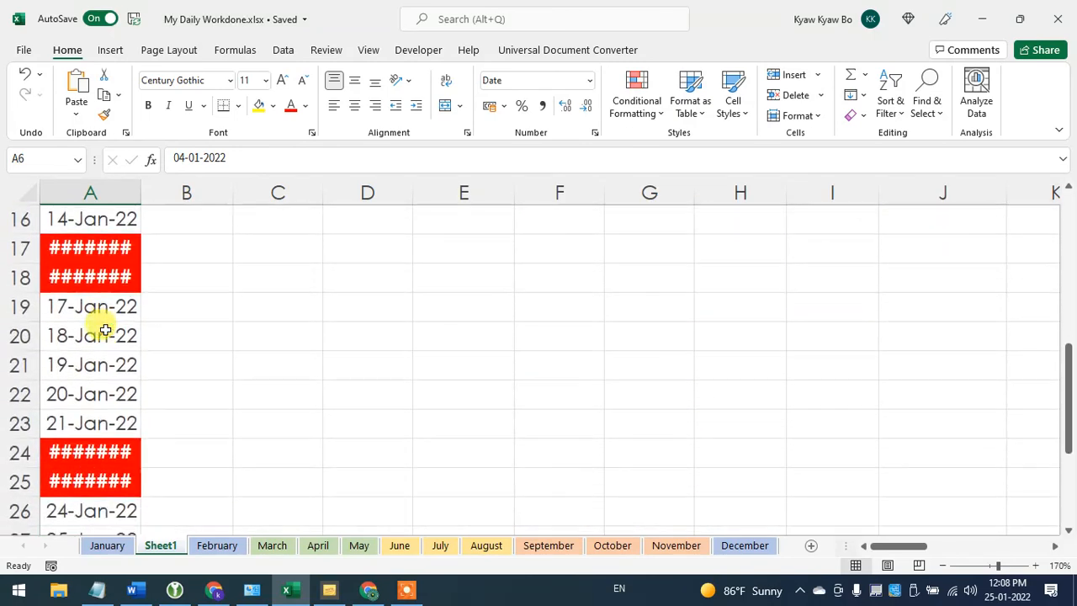
drag(141, 197, 144, 196)
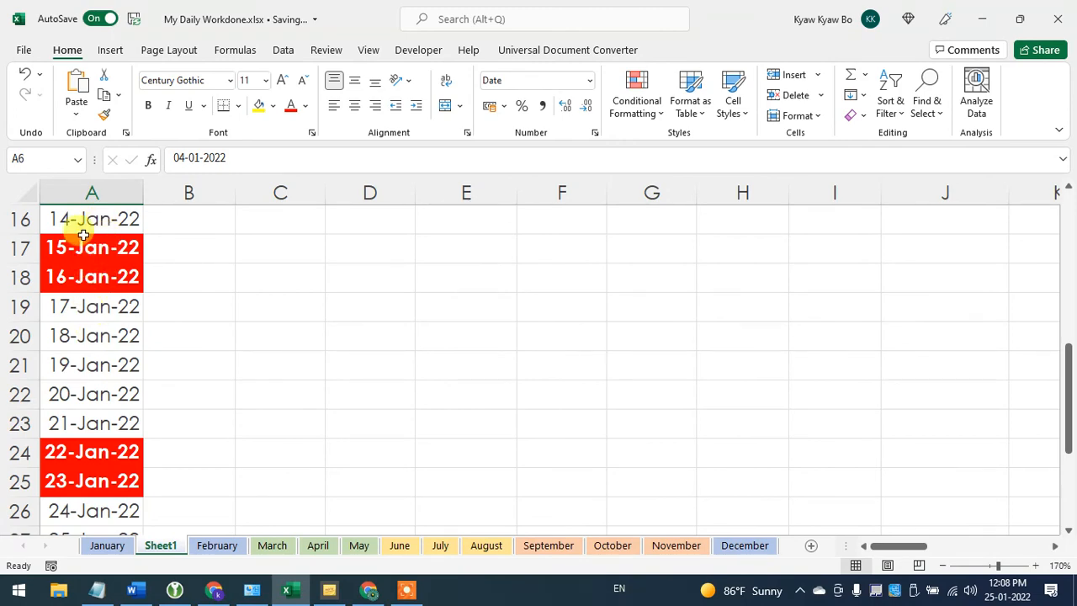
- Check the highlighted dates down column A against the Saturdays and Sundays in the system calendar for January 2022
scroll(87, 357, down, 2)
scroll(87, 357, down, 2)
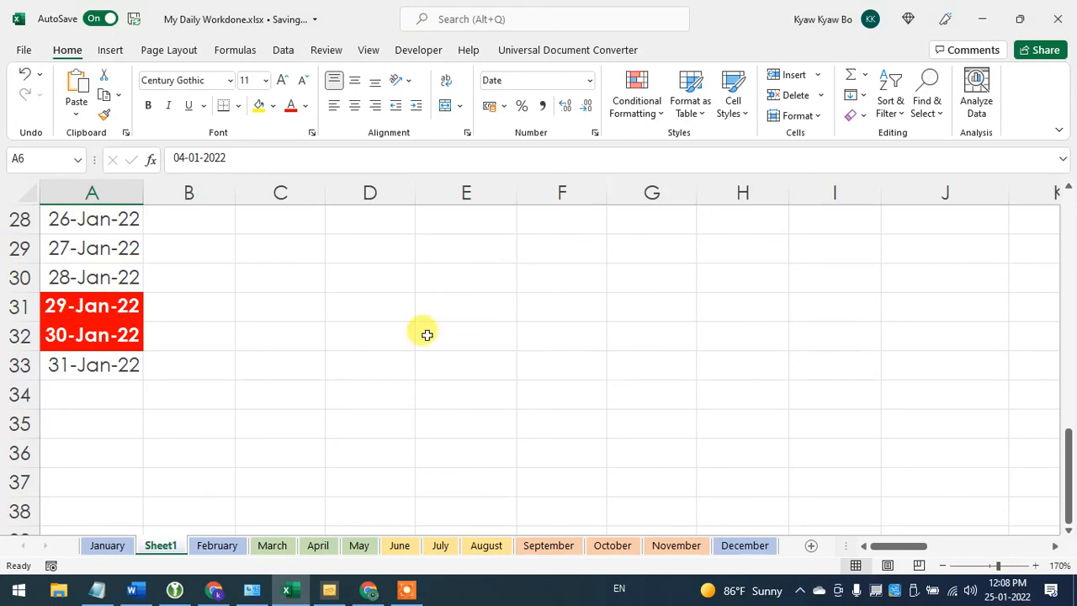
click(1017, 591)
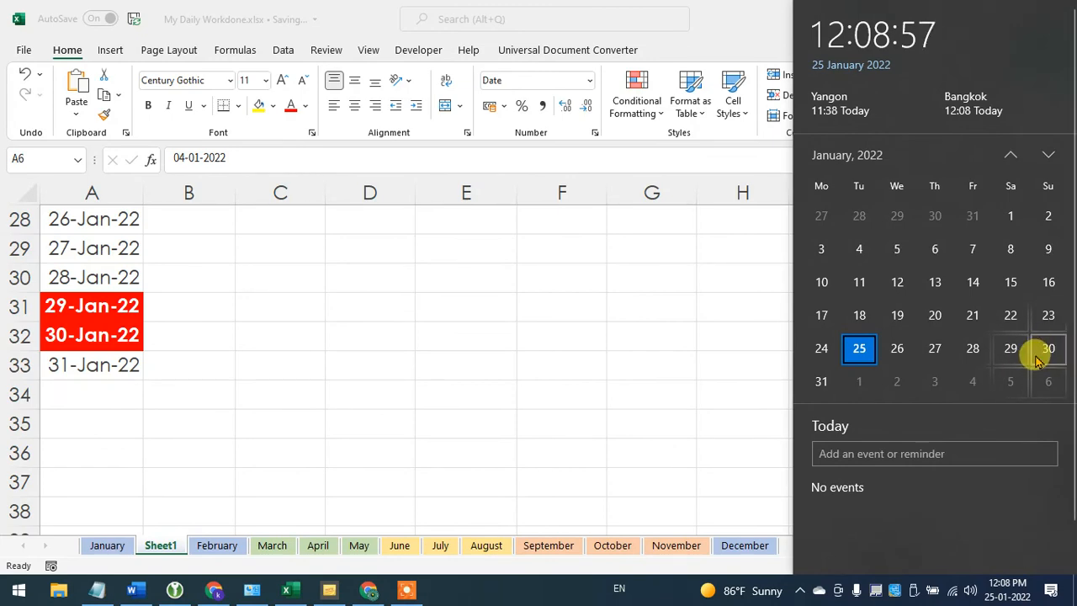
click(223, 346)
scroll(226, 346, up, 9)
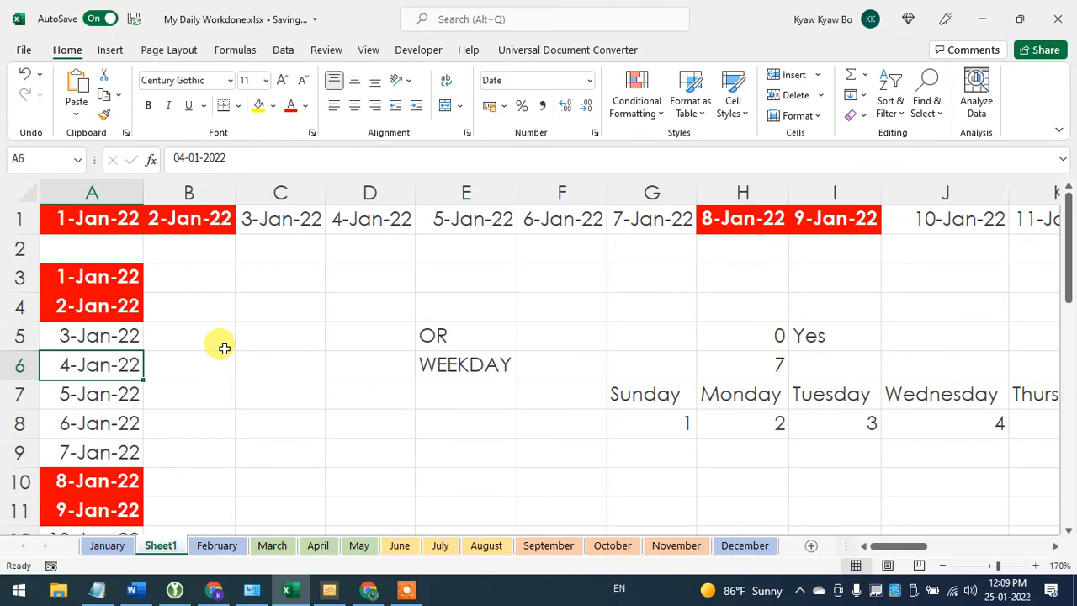
scroll(224, 347, down, 6)
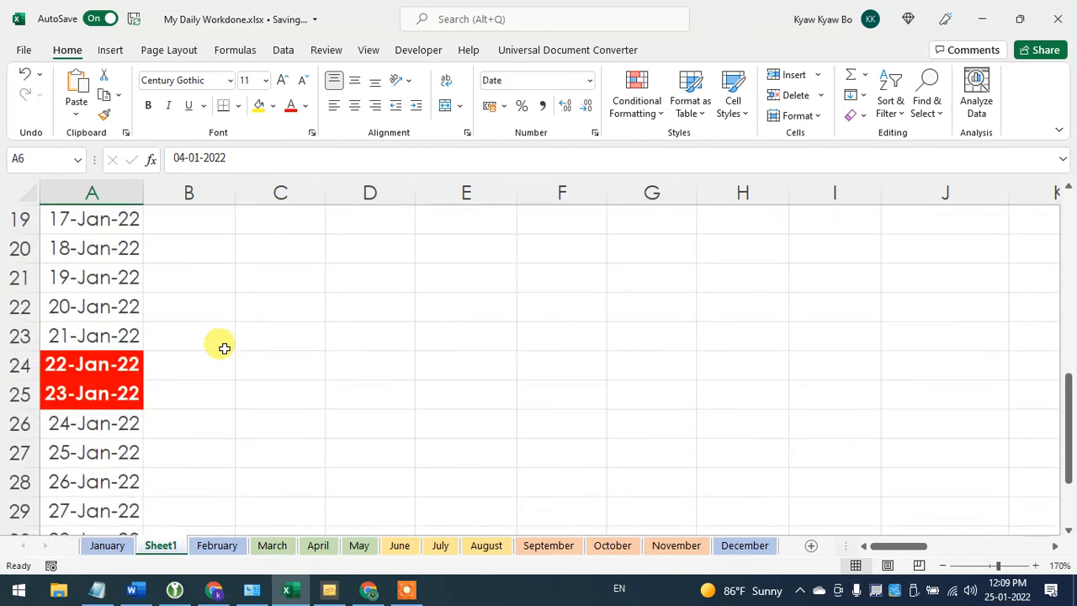
scroll(224, 348, down, 2)
scroll(221, 348, up, 8)
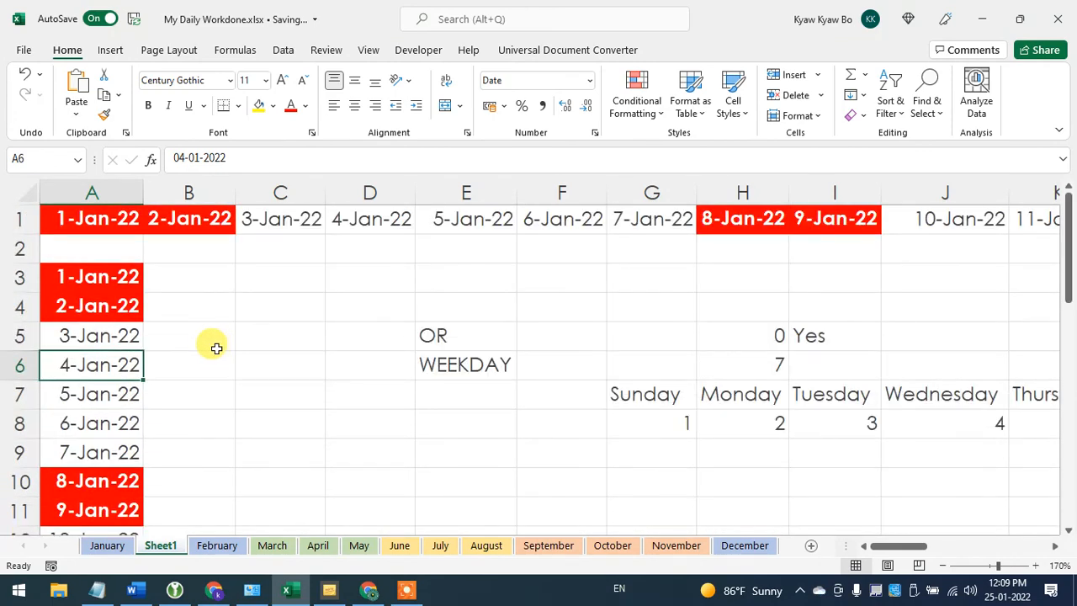